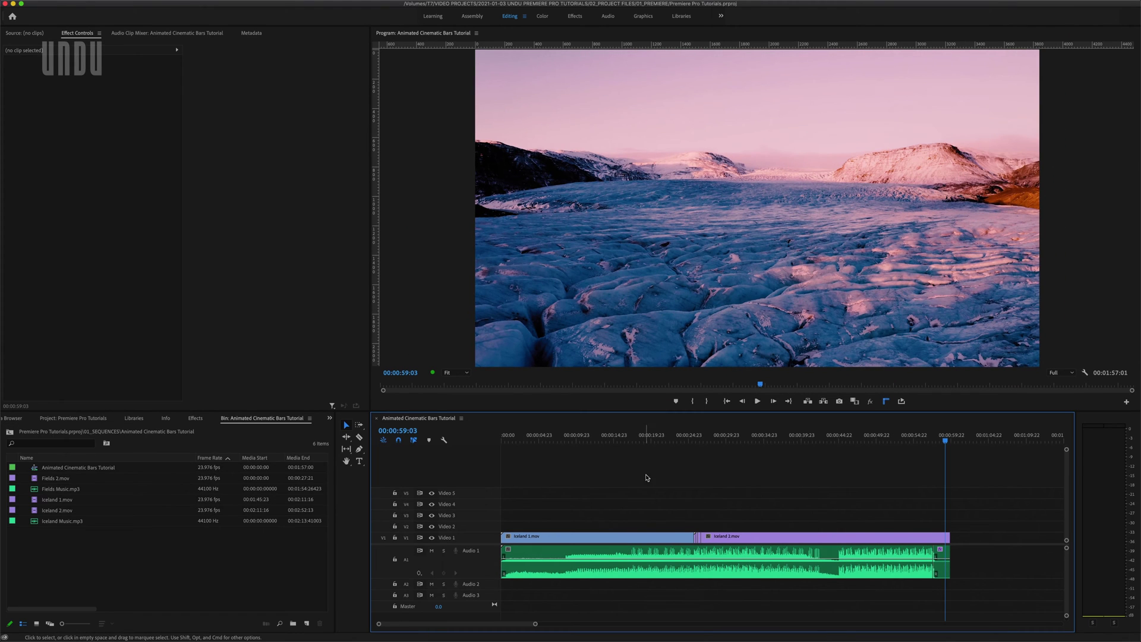
Step: Preview the Iceland footage from about 22 seconds, then mute the Audio 1 music track
{"action": "left_click", "coordinate": [666, 439]}
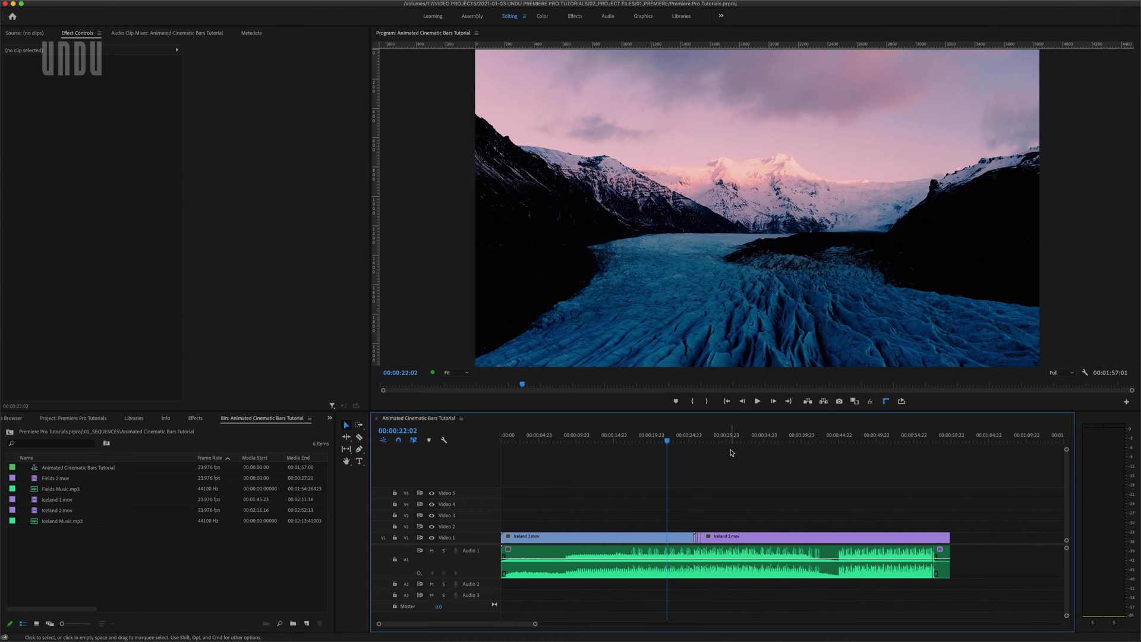
{"action": "key", "text": "space"}
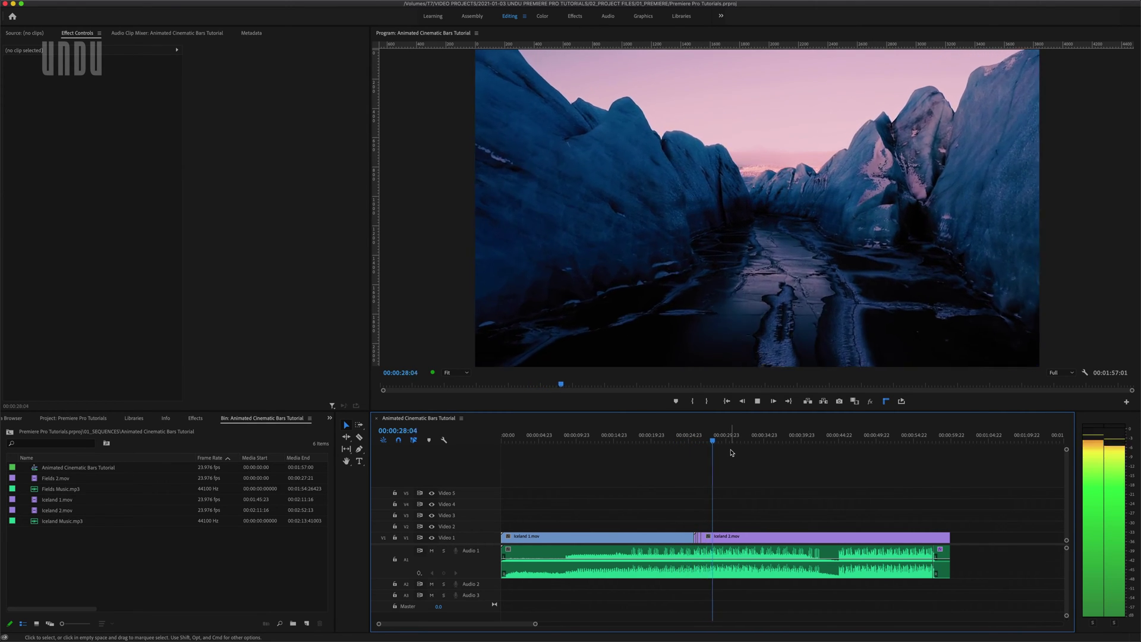
{"action": "key", "text": "space"}
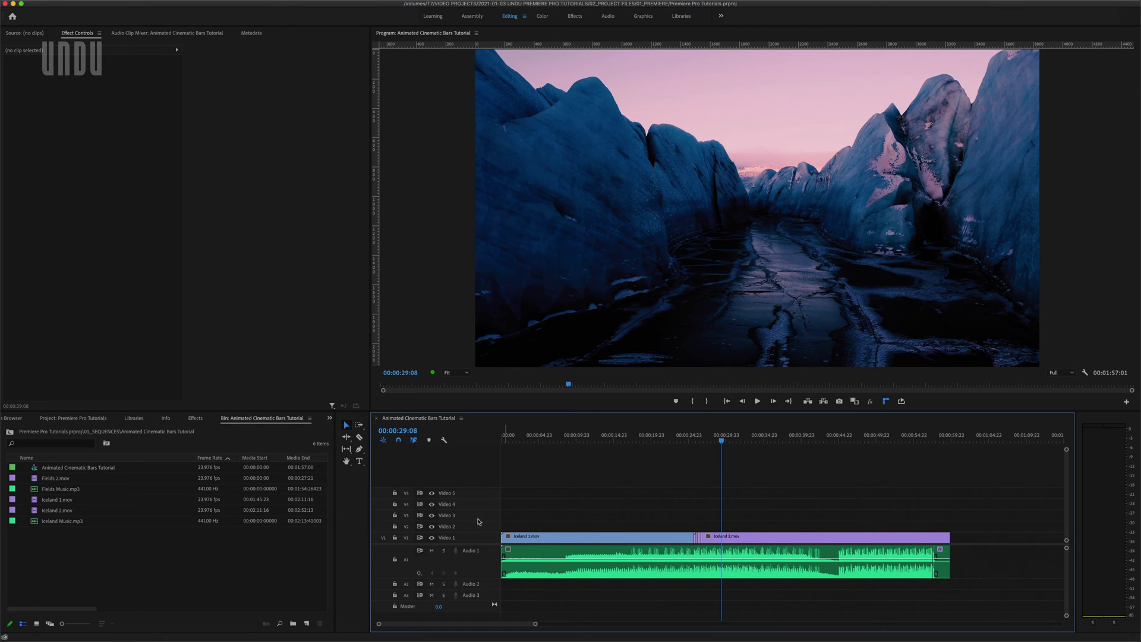
{"action": "left_click", "coordinate": [432, 554]}
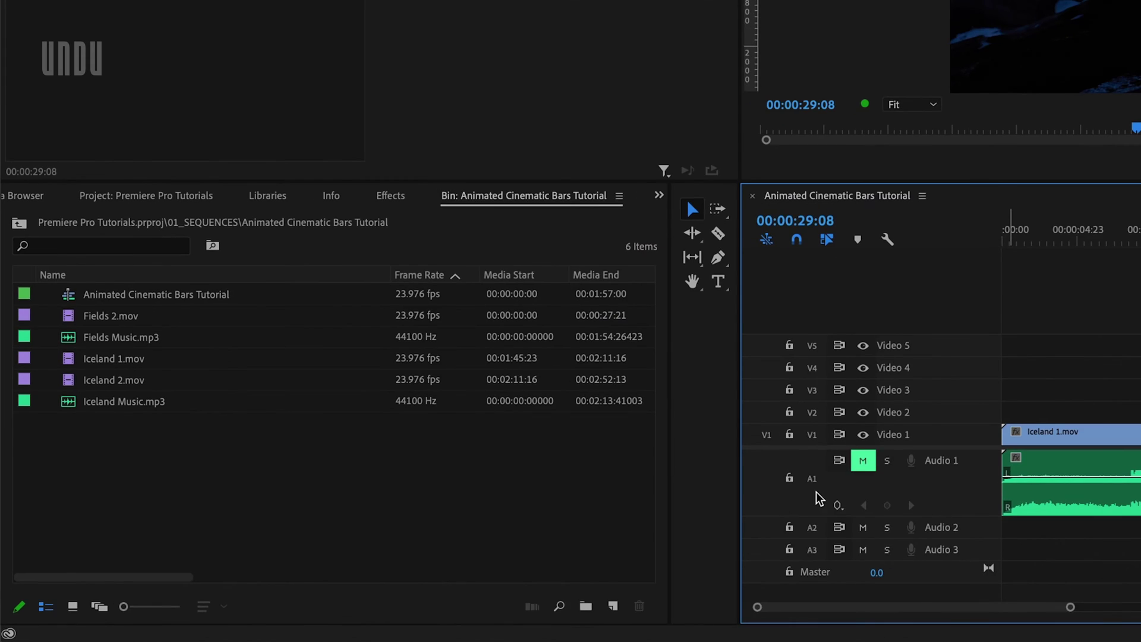
Step: Create a new adjustment layer and place it on Video 2 at the sequence start
{"action": "left_click", "coordinate": [613, 607]}
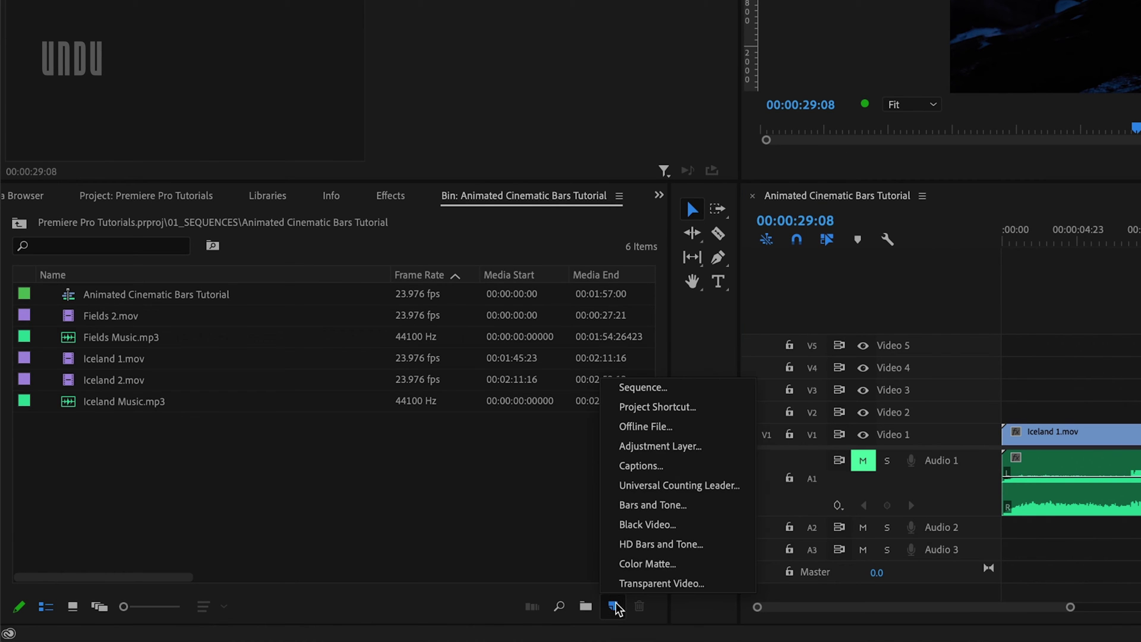
{"action": "left_click", "coordinate": [642, 450]}
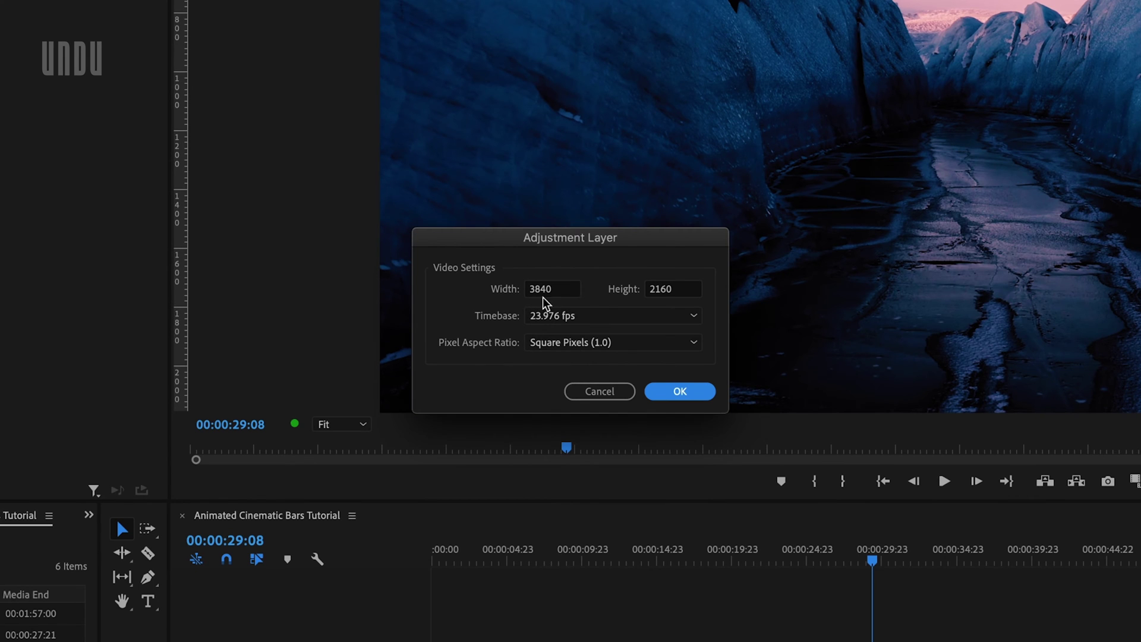
{"action": "left_click", "coordinate": [669, 390]}
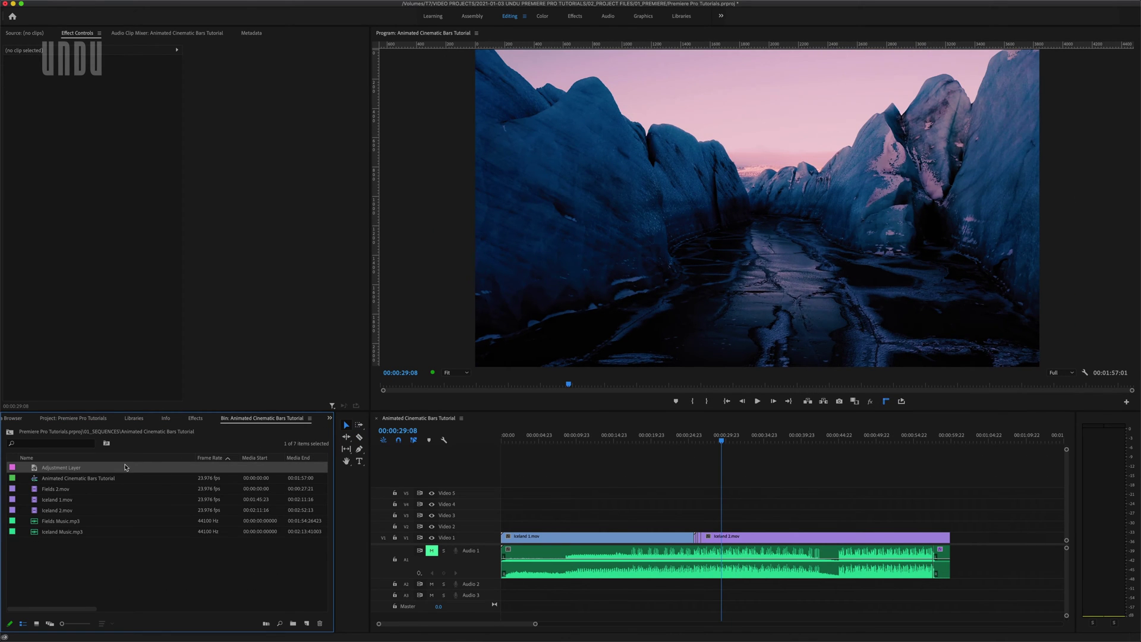
{"action": "left_click_drag", "start_coordinate": [125, 467], "coordinate": [950, 526]}
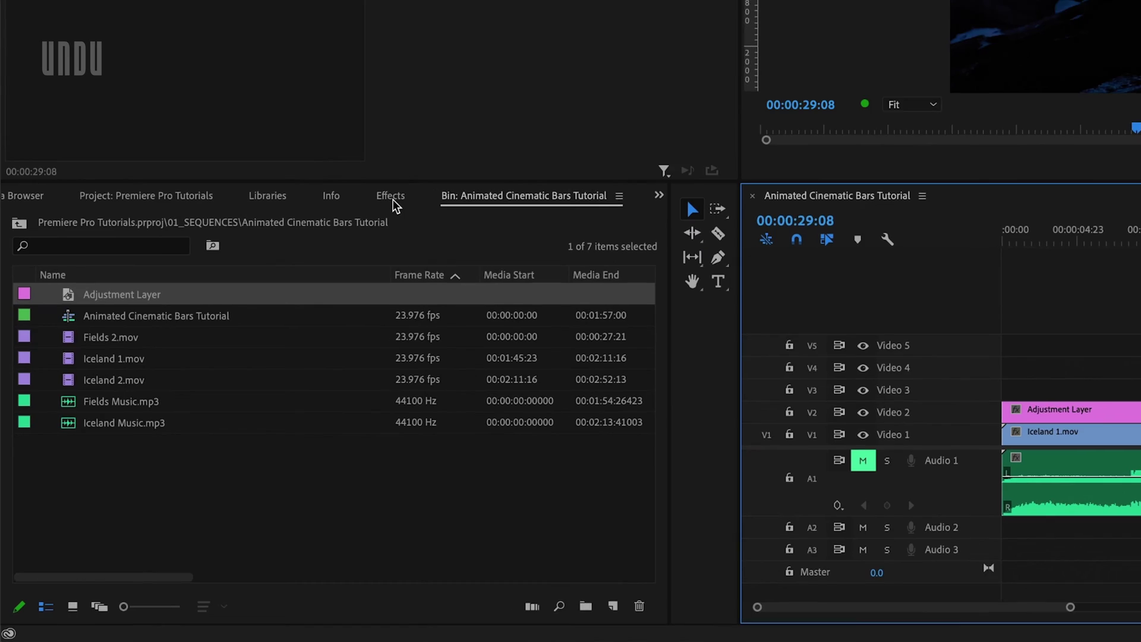
Step: Find the Crop effect by searching 'crop' and apply it to the adjustment layer
{"action": "left_click", "coordinate": [395, 205]}
{"action": "left_click", "coordinate": [126, 220]}
{"action": "type", "text": "c"}
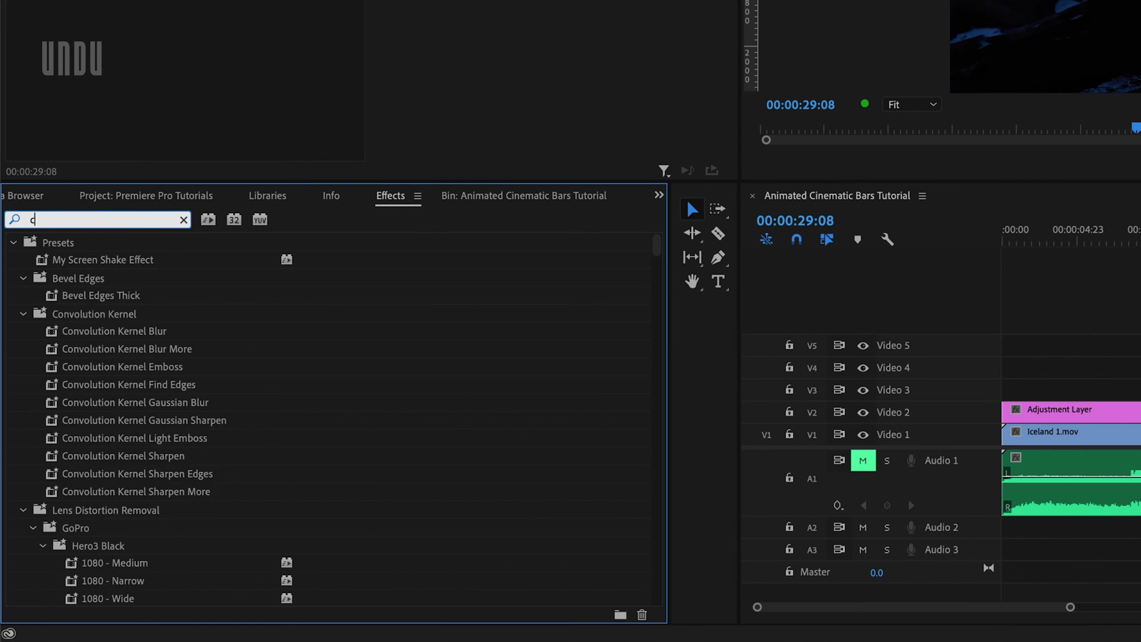
{"action": "type", "text": "rop"}
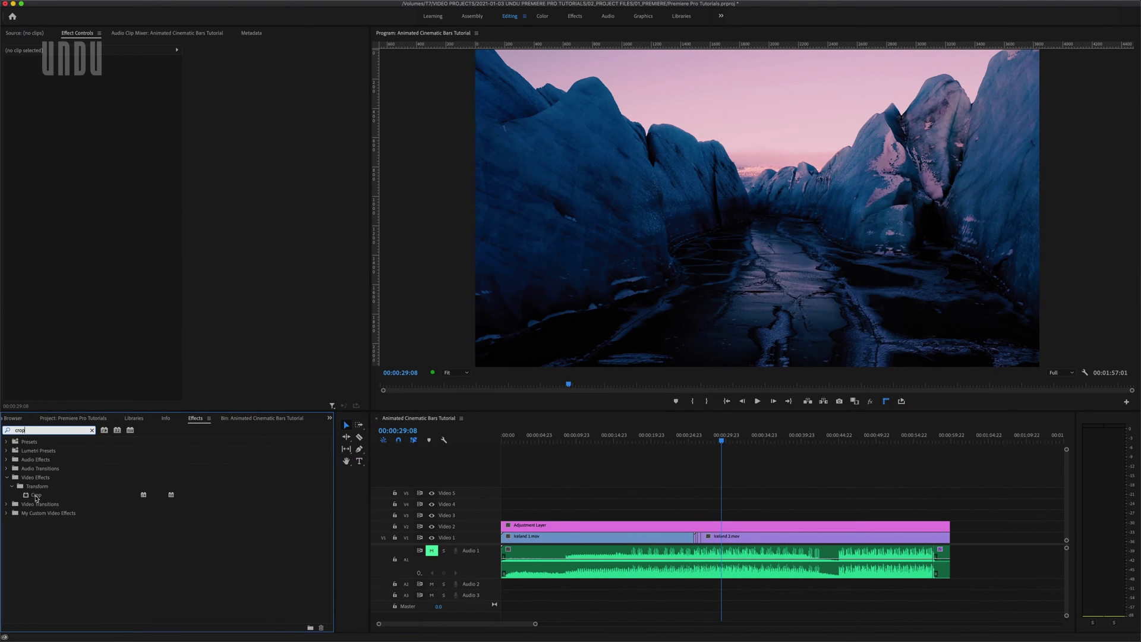
{"action": "left_click_drag", "start_coordinate": [71, 352], "coordinate": [1140, 421]}
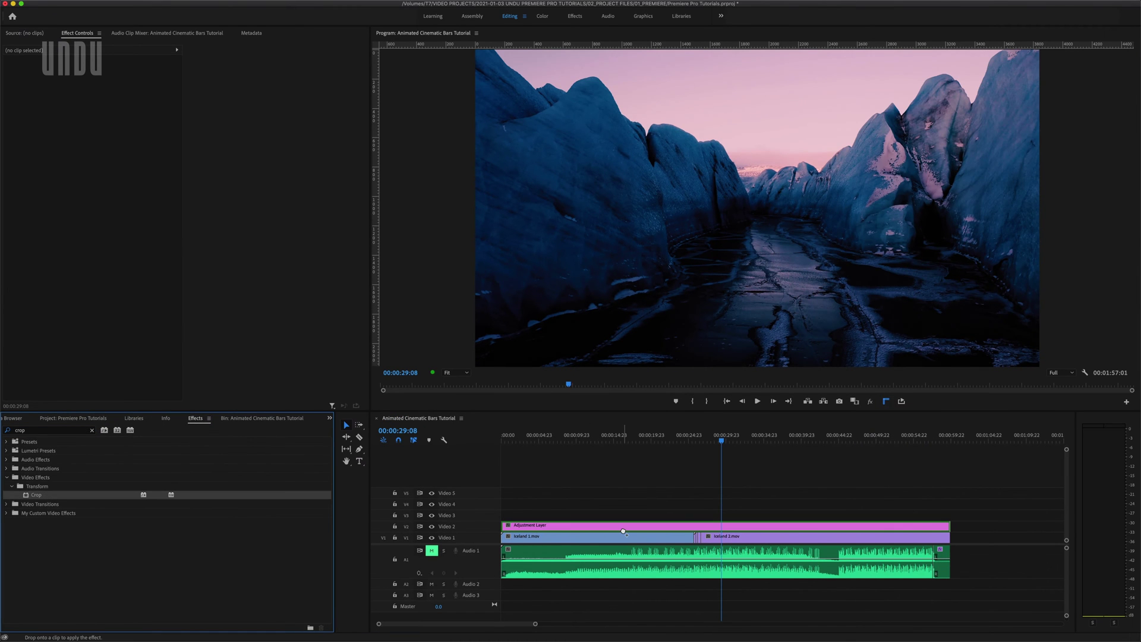
{"action": "left_click_drag", "start_coordinate": [623, 531], "coordinate": [624, 527]}
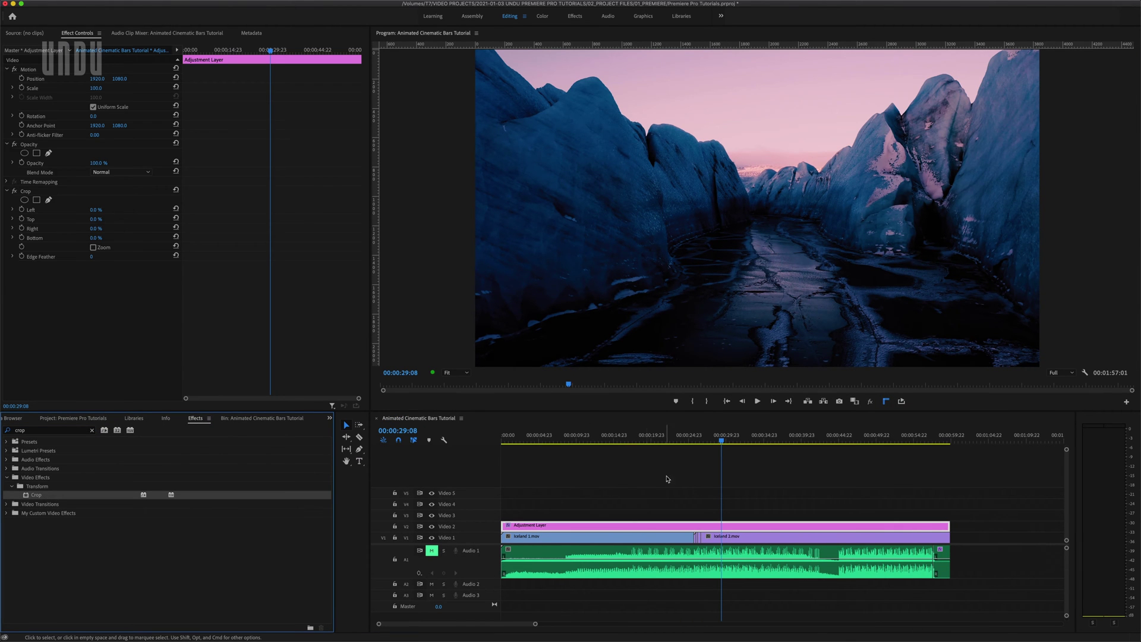
Step: At 00:00:22:23, set the adjustment layer's Crop Top and Bottom to 12.2% each
{"action": "left_click", "coordinate": [676, 441]}
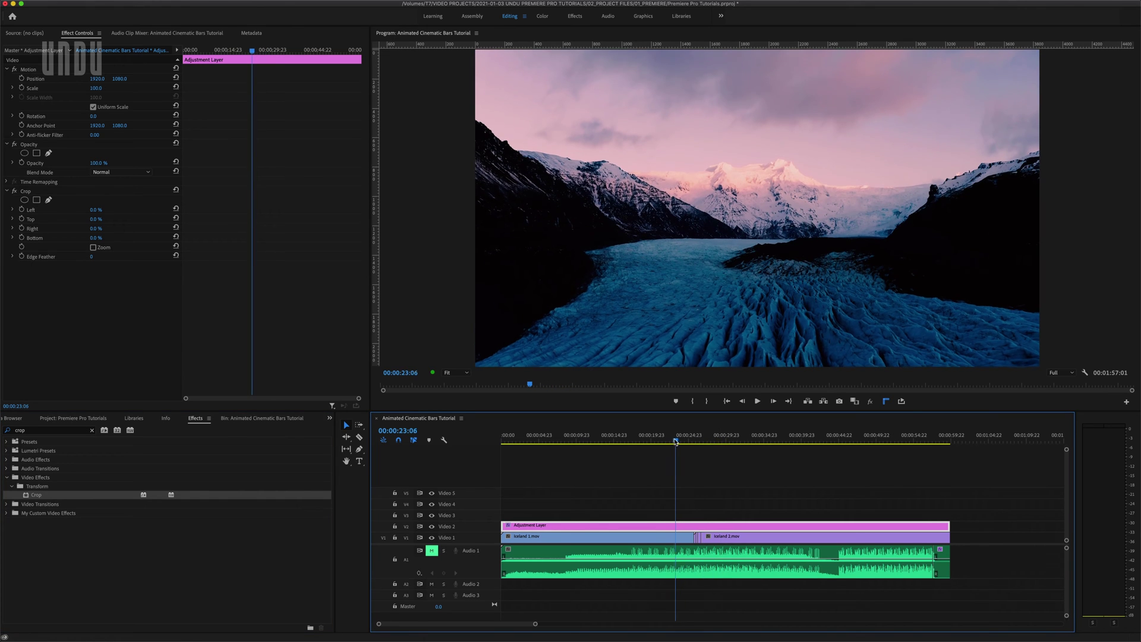
{"action": "left_click_drag", "start_coordinate": [676, 441], "coordinate": [672, 441]}
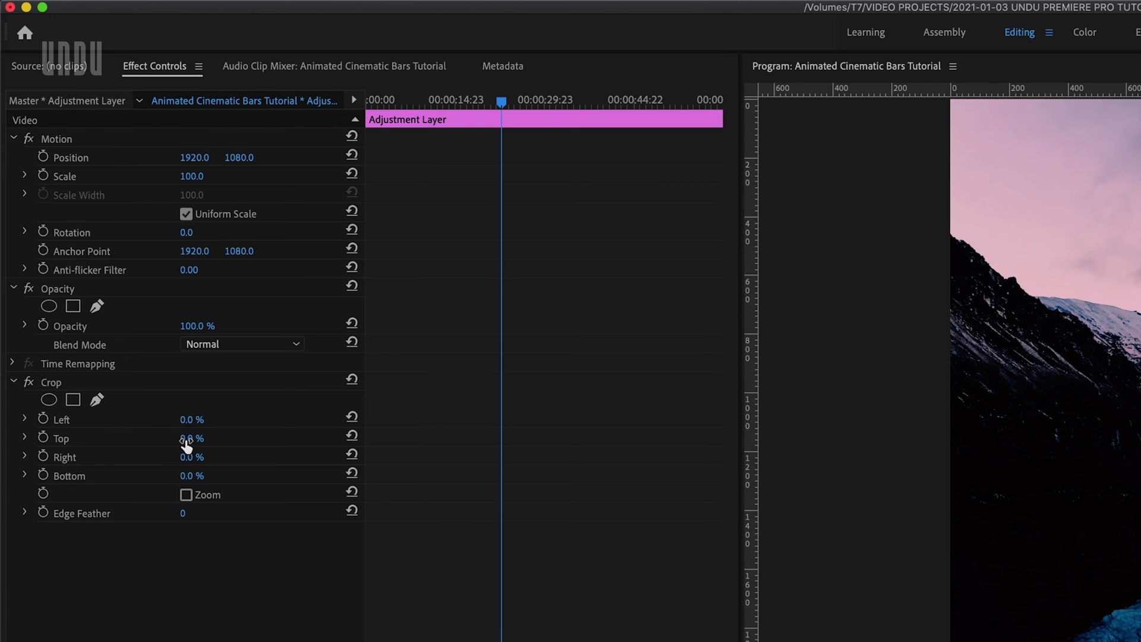
{"action": "left_click", "coordinate": [187, 438]}
{"action": "type", "text": "12.2"}
{"action": "key", "text": "Return"}
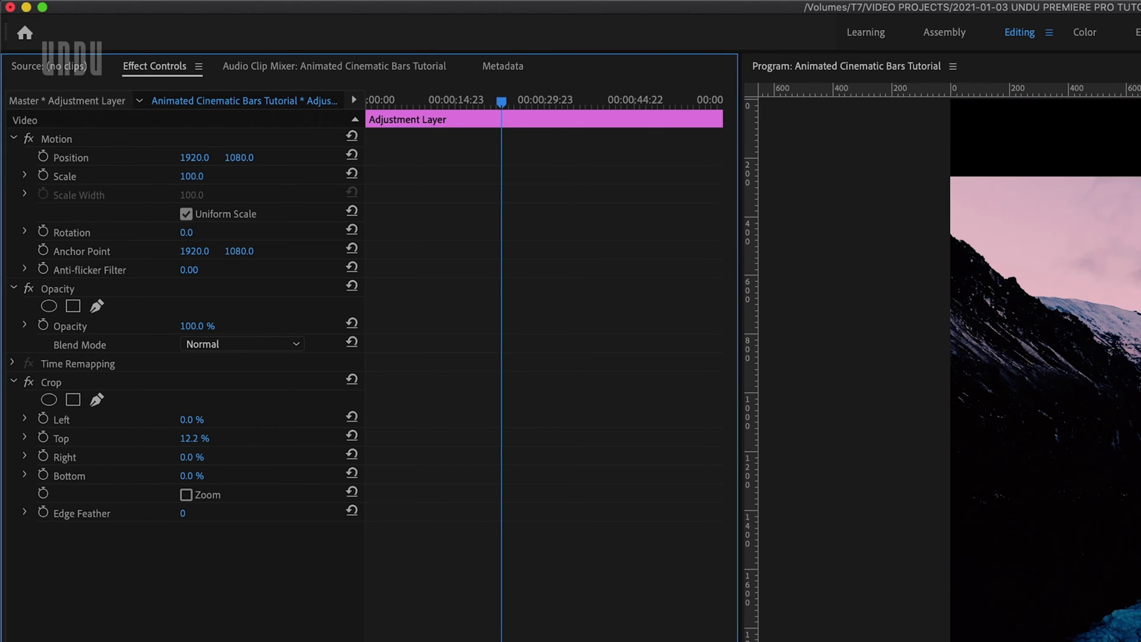
{"action": "left_click", "coordinate": [205, 474]}
{"action": "type", "text": "12.2"}
{"action": "key", "text": "Return"}
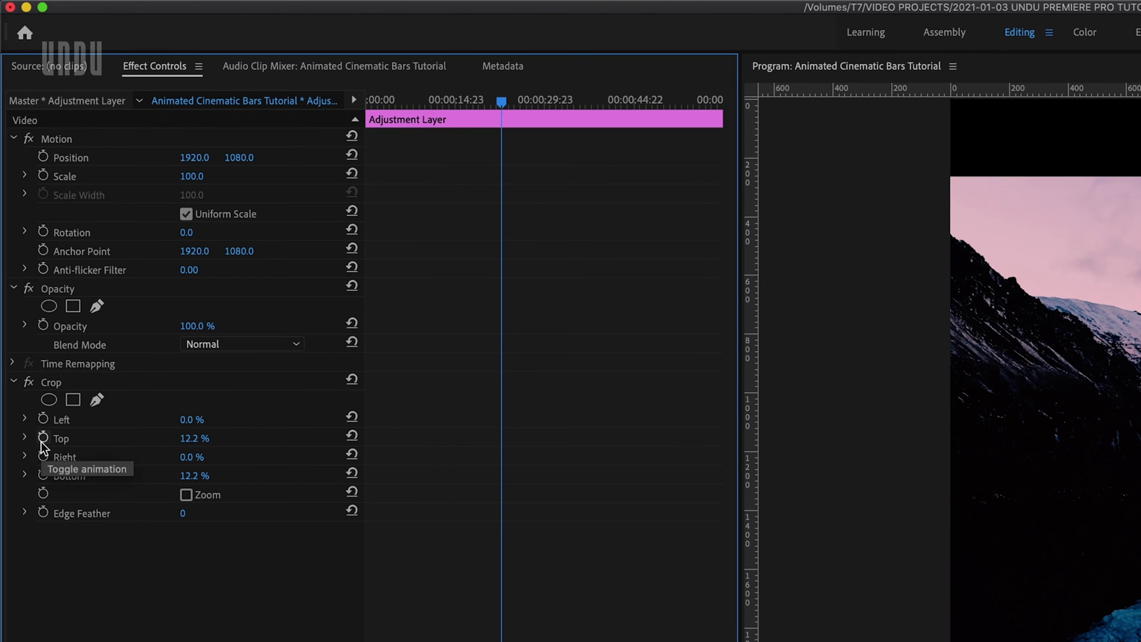
Step: Keyframe Crop Top and Bottom at 12.2%, then reset both to 0% at 00:00:08:17 and scrub to check
{"action": "left_click", "coordinate": [43, 439]}
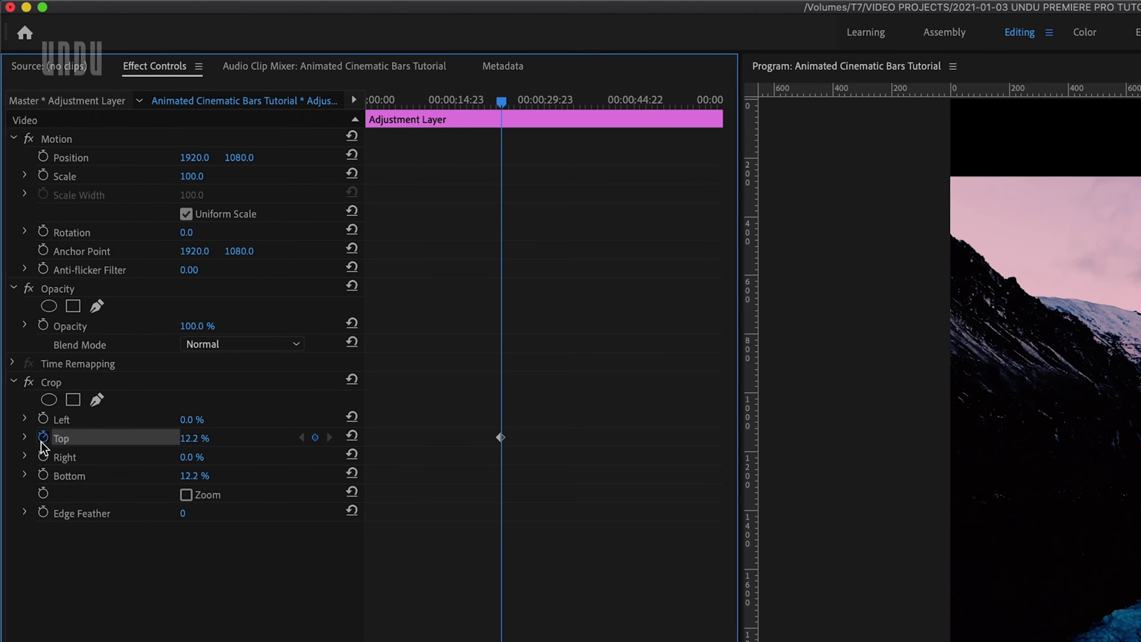
{"action": "left_click", "coordinate": [43, 475]}
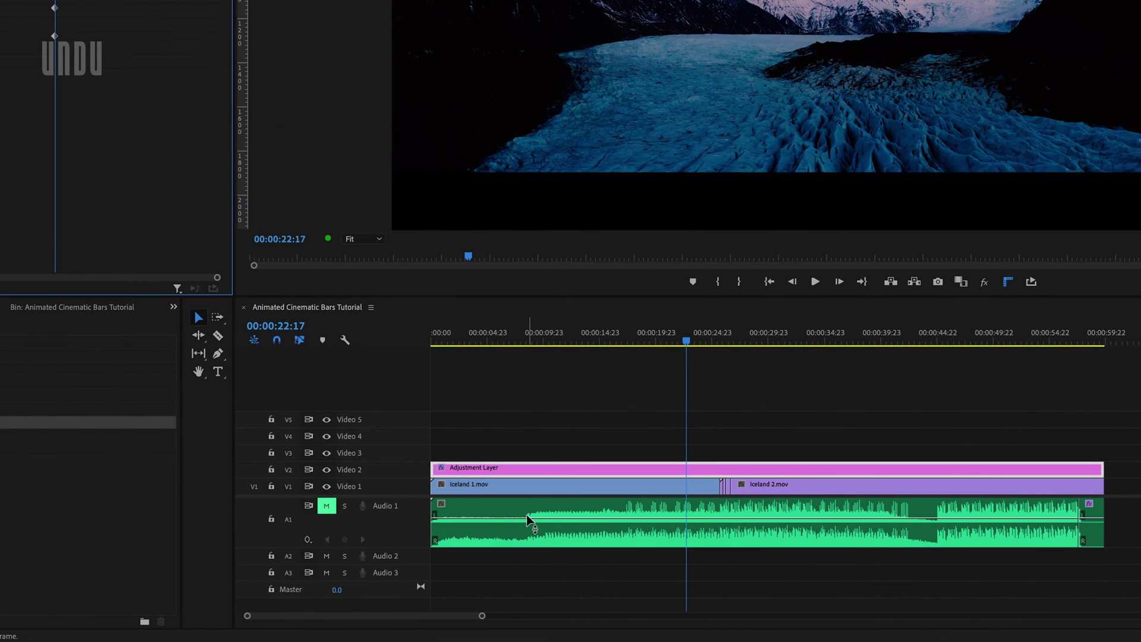
{"action": "left_click", "coordinate": [531, 342]}
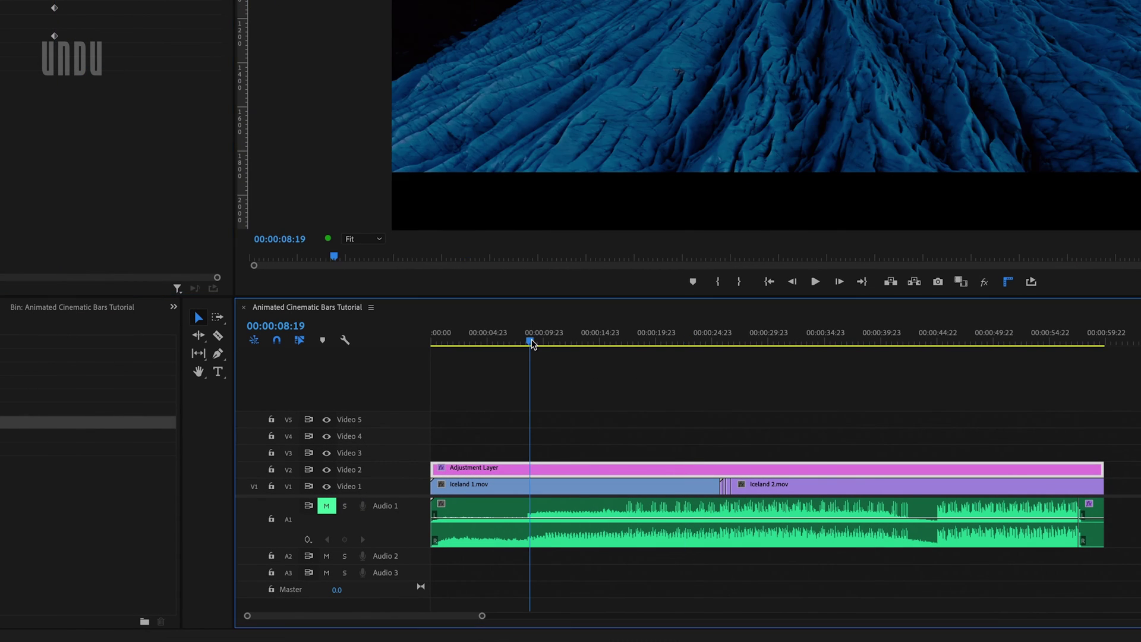
{"action": "left_click_drag", "start_coordinate": [531, 342], "coordinate": [529, 341]}
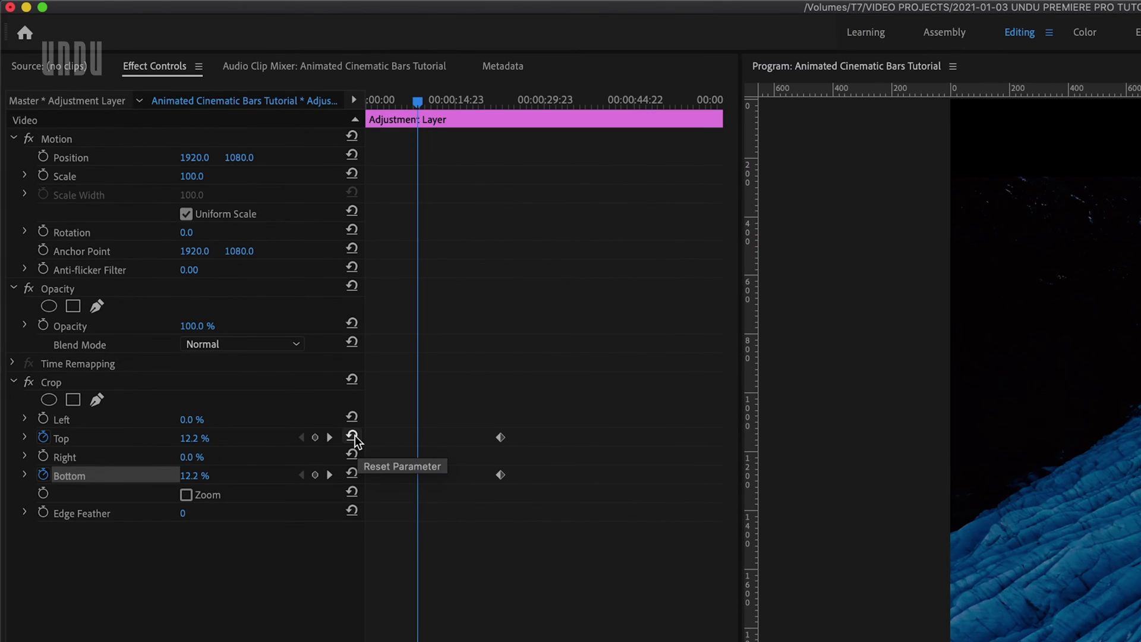
{"action": "left_click", "coordinate": [352, 436]}
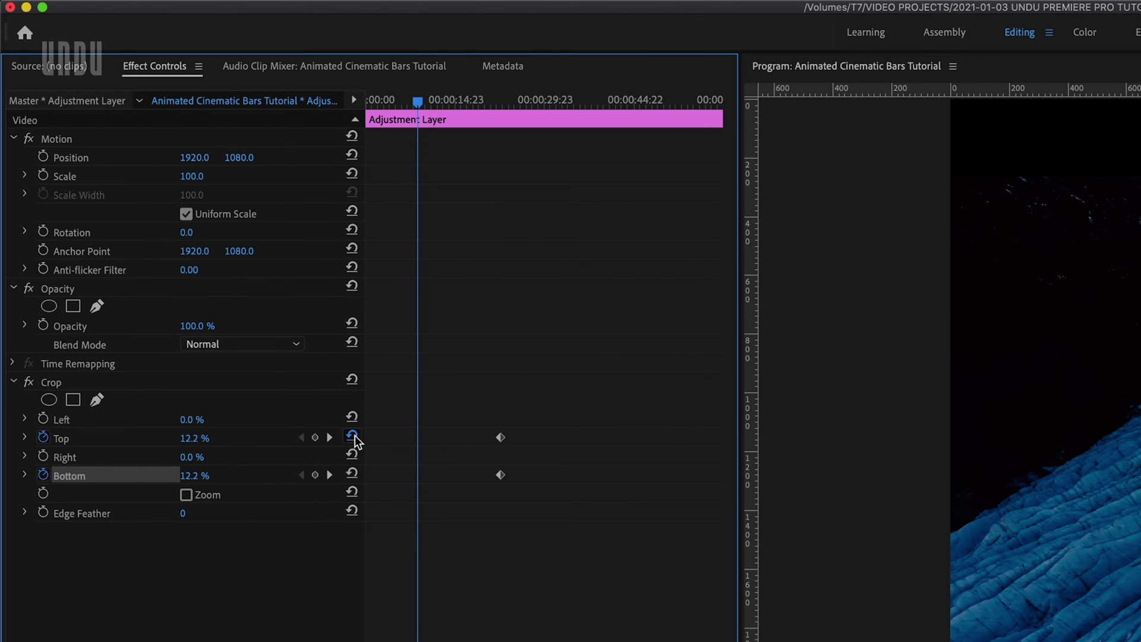
{"action": "left_click", "coordinate": [352, 474]}
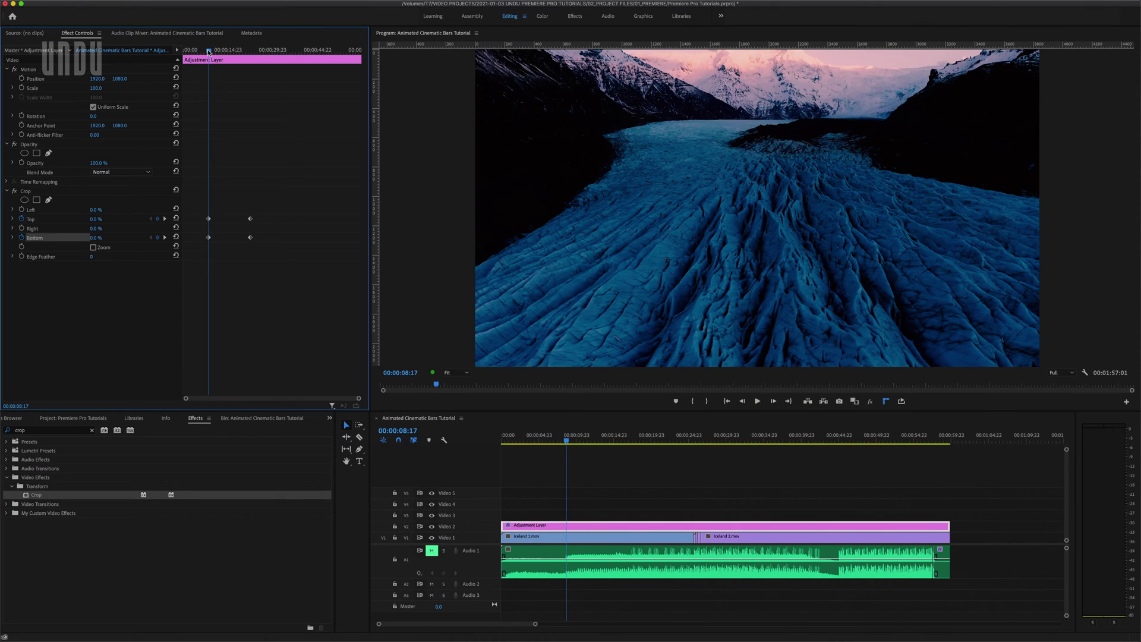
{"action": "mouse_move", "coordinate": [209, 52]}
{"action": "left_mouse_down"}
{"action": "mouse_move", "coordinate": [256, 64]}
{"action": "mouse_move", "coordinate": [201, 61]}
{"action": "left_mouse_up"}
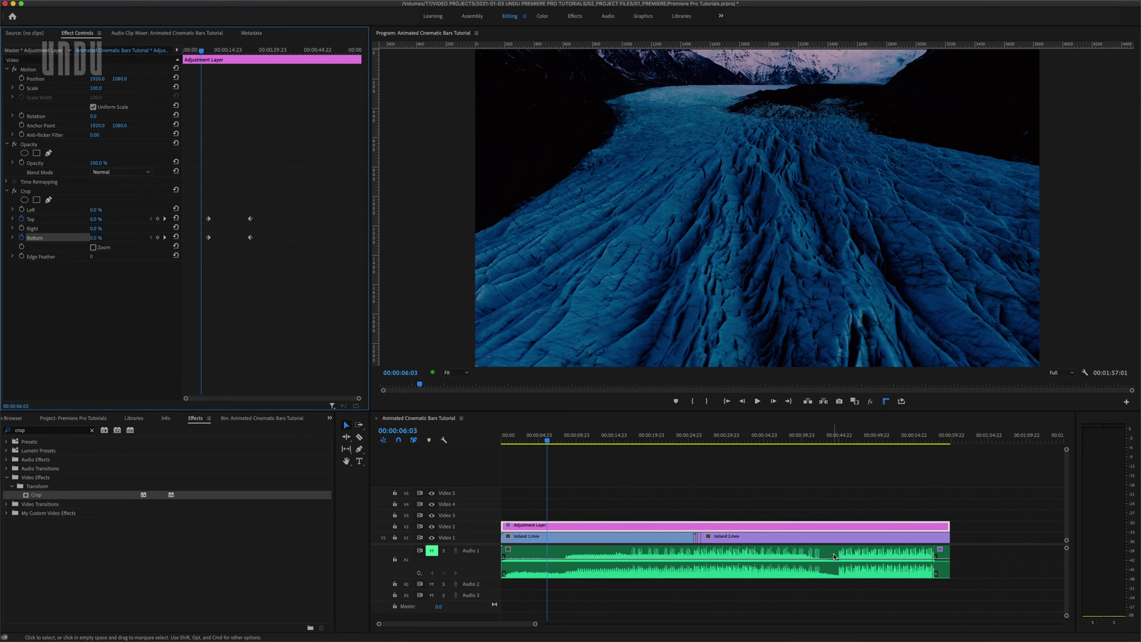
Step: Add Top and Bottom crop keyframes holding 12.2% at about 44 seconds
{"action": "left_click", "coordinate": [839, 441]}
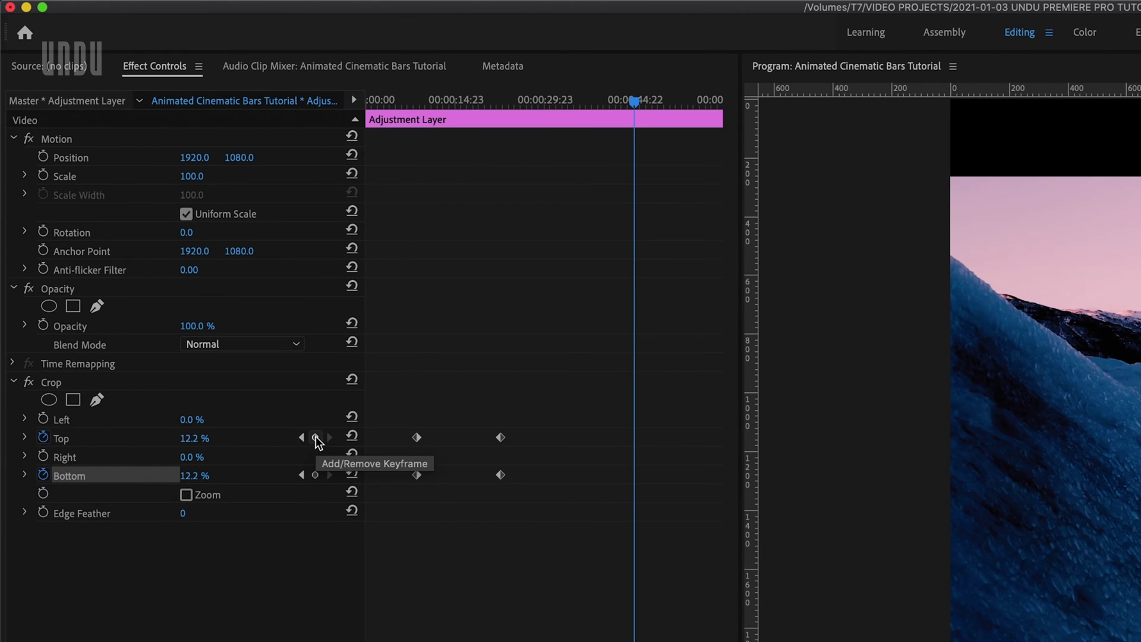
{"action": "left_click", "coordinate": [158, 218]}
{"action": "left_click", "coordinate": [315, 476]}
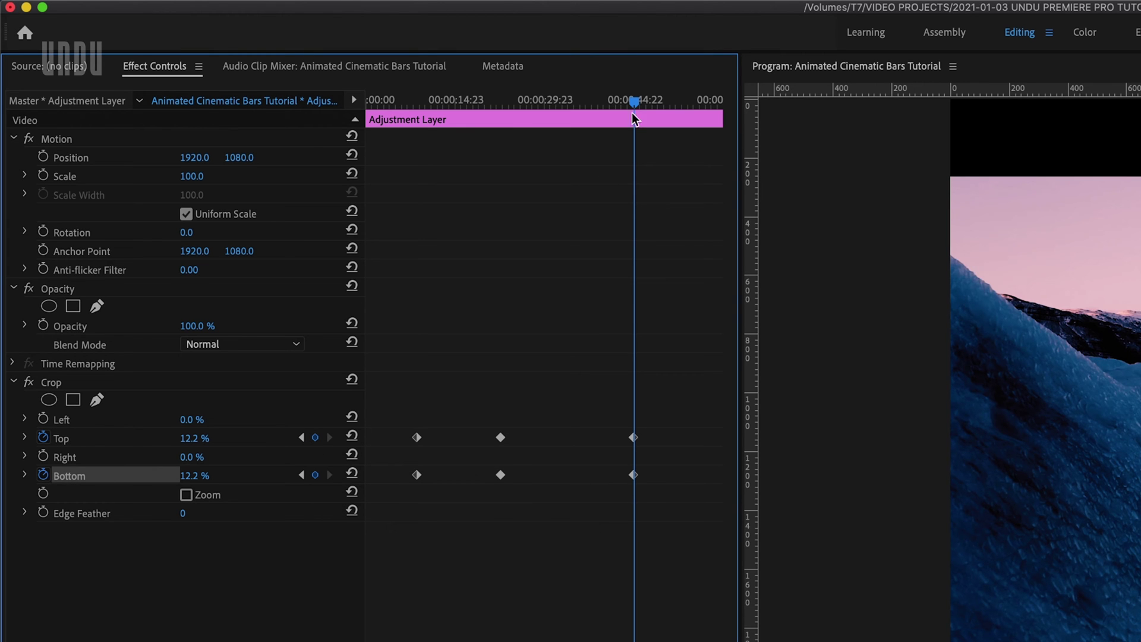
Step: Key Crop Top and Bottom back to 0% at the adjustment layer's end and scrub to preview
{"action": "left_click_drag", "start_coordinate": [635, 101], "coordinate": [689, 109]}
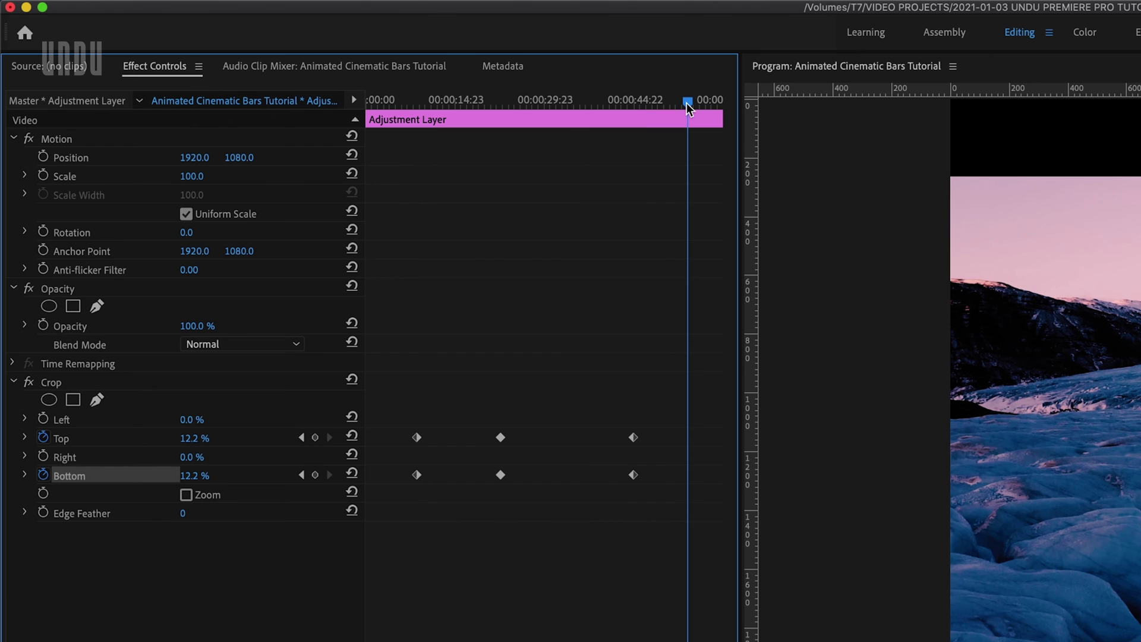
{"action": "left_click", "coordinate": [355, 437]}
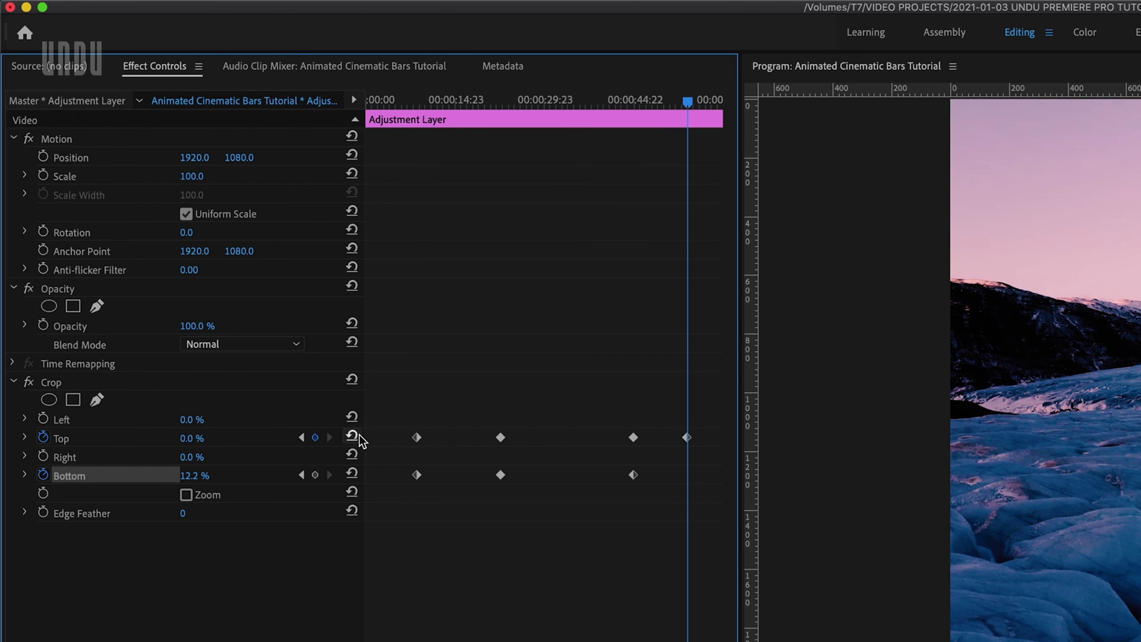
{"action": "left_click", "coordinate": [353, 474]}
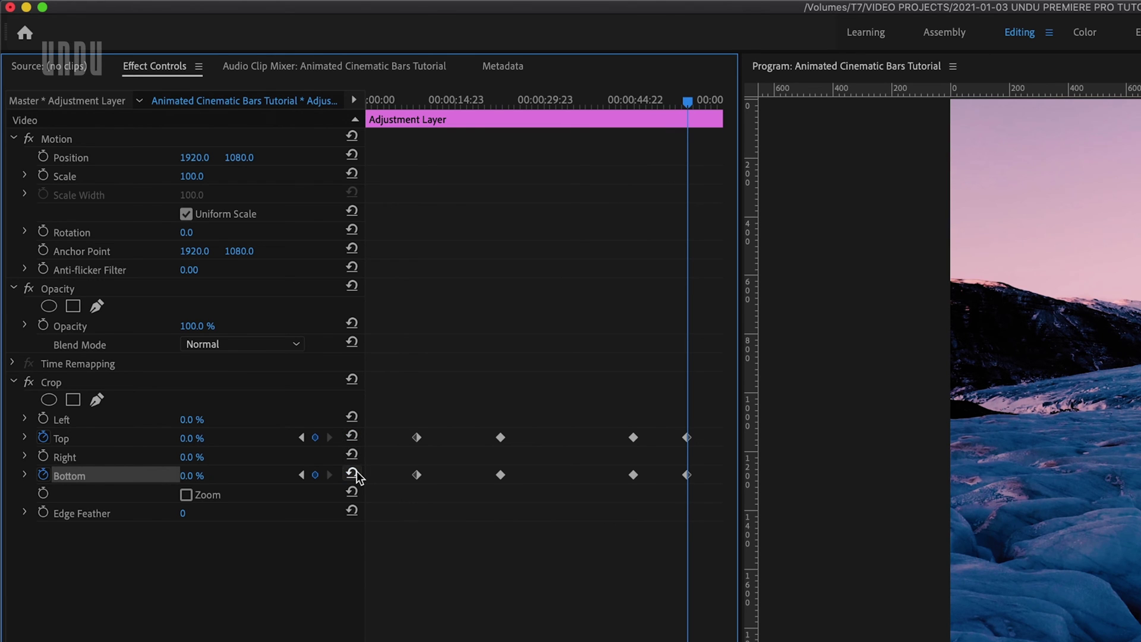
{"action": "left_click_drag", "start_coordinate": [414, 106], "coordinate": [504, 128]}
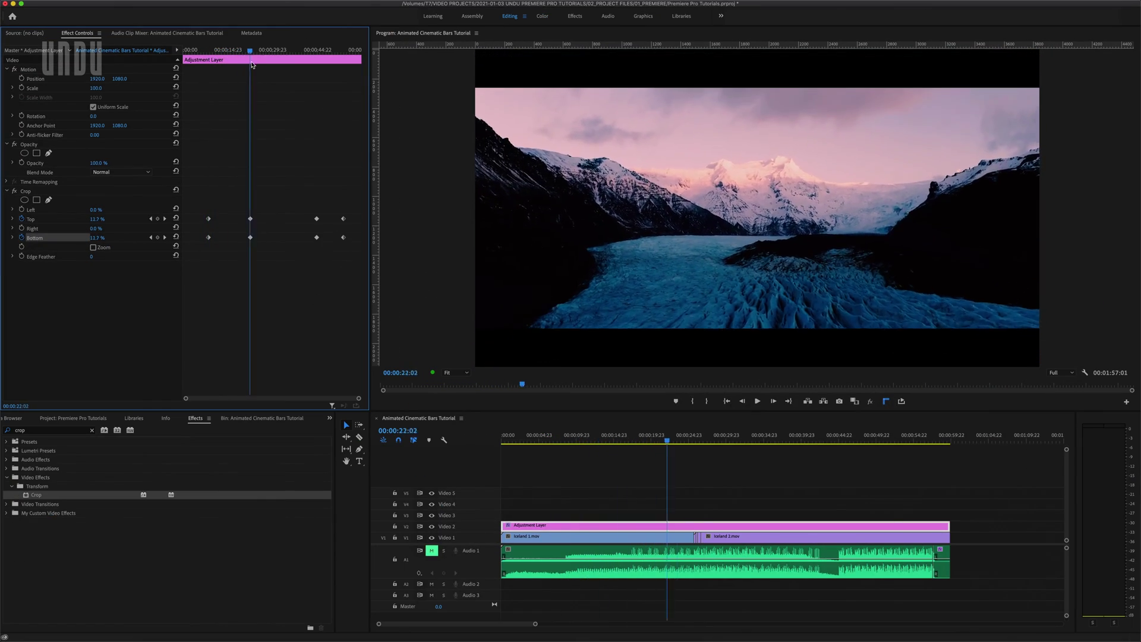
{"action": "left_click_drag", "start_coordinate": [252, 64], "coordinate": [352, 89]}
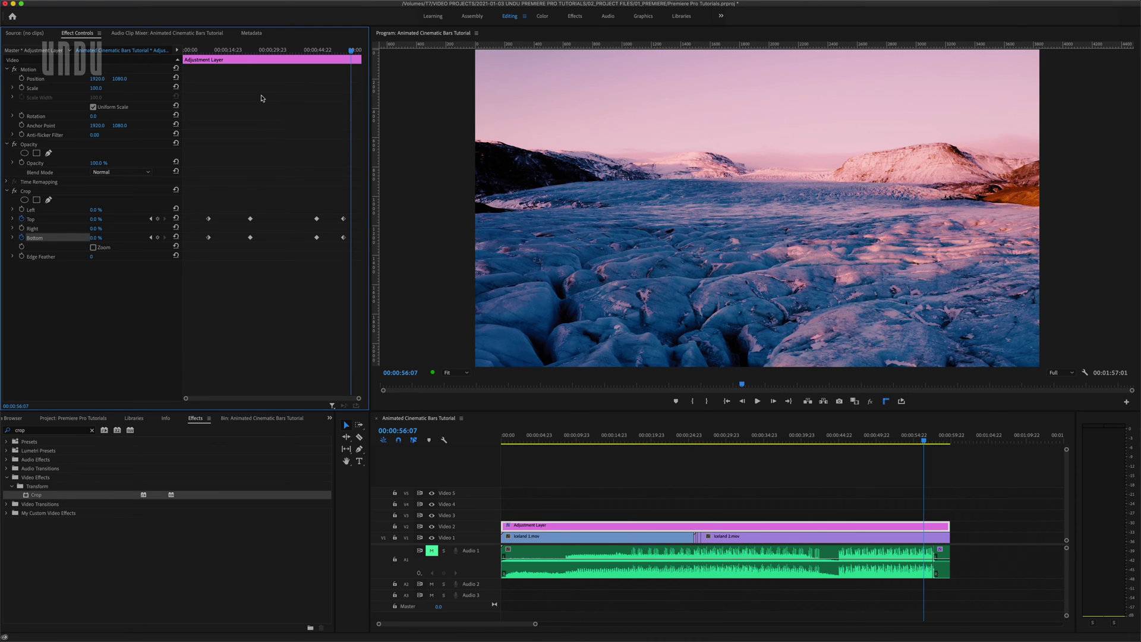
Step: Play the bar animation, then apply Ease In to the middle Top and Bottom keyframes
{"action": "left_click", "coordinate": [244, 52]}
{"action": "key", "text": "space"}
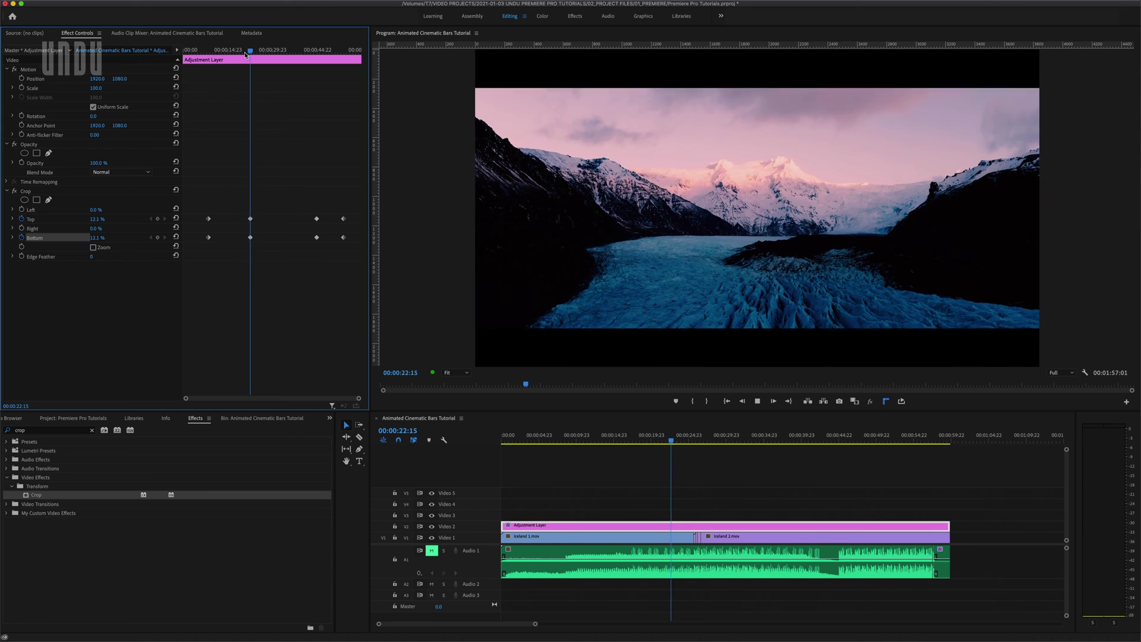
{"action": "key", "text": "space"}
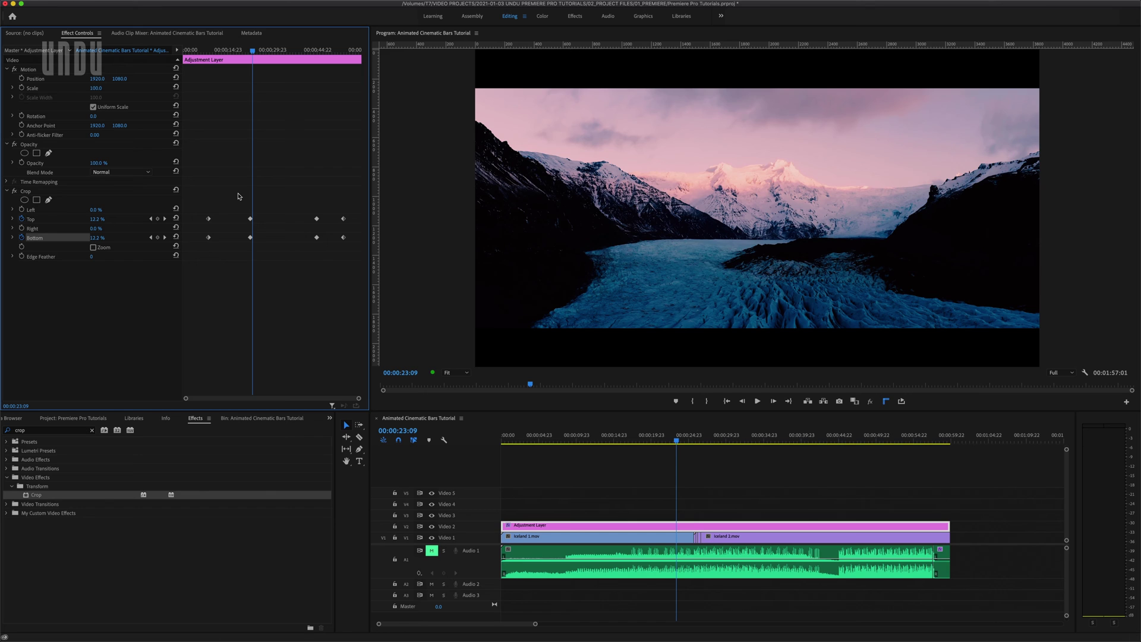
{"action": "left_click_drag", "start_coordinate": [238, 199], "coordinate": [260, 252]}
{"action": "right_click", "coordinate": [252, 240]}
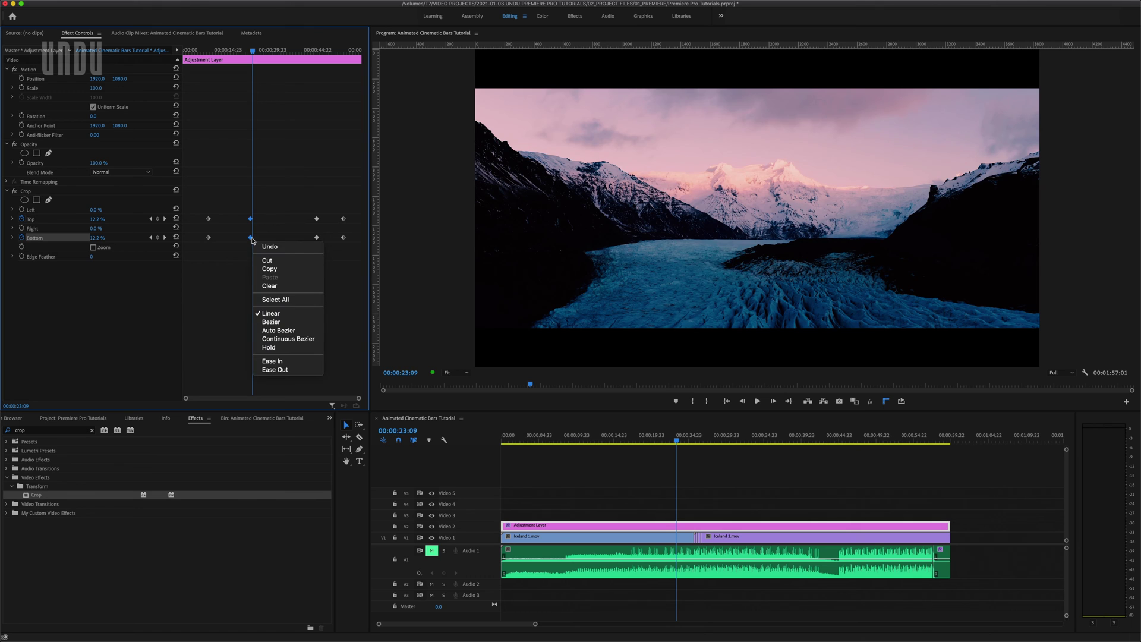
{"action": "left_click", "coordinate": [279, 360]}
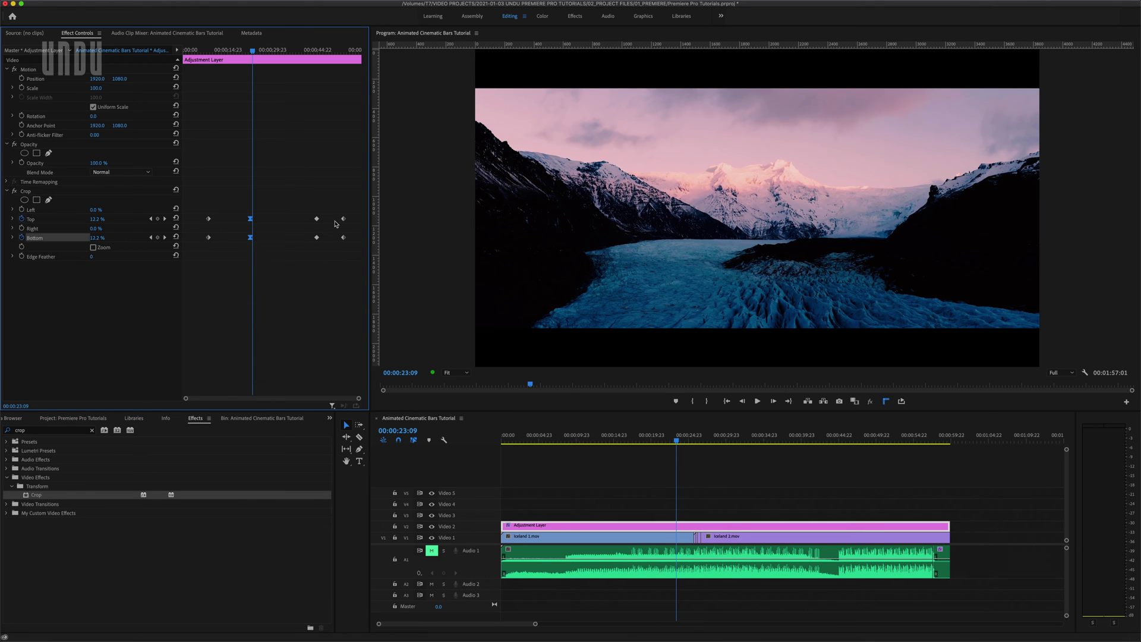
Step: Apply Ease In to the final Top and Bottom crop keyframes
{"action": "left_click_drag", "start_coordinate": [334, 211], "coordinate": [345, 240]}
{"action": "right_click", "coordinate": [345, 240]}
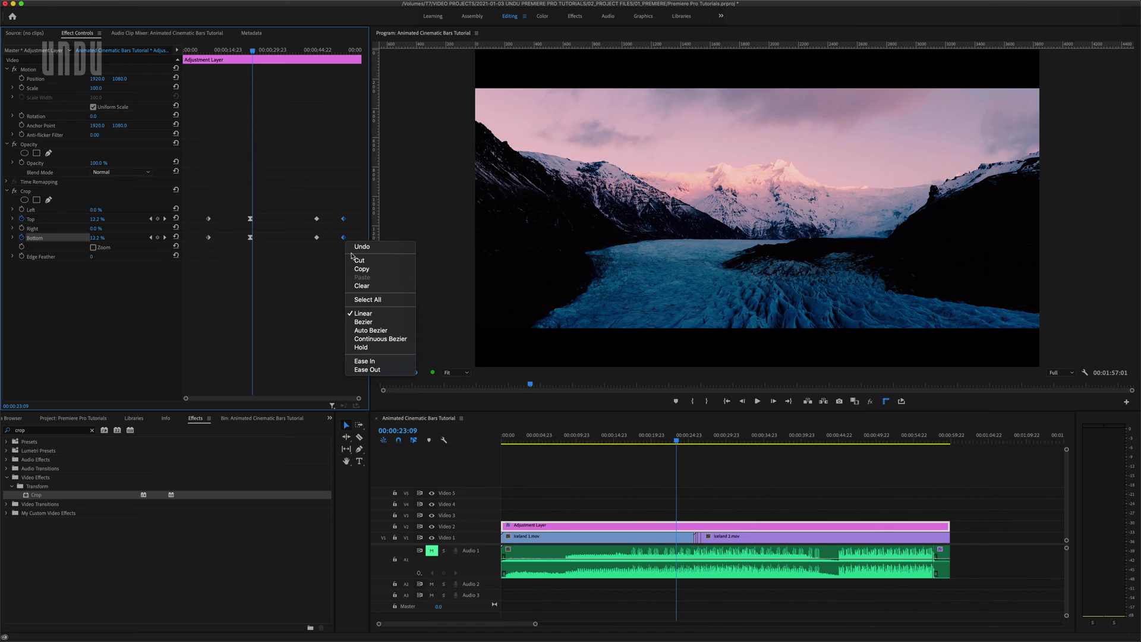
{"action": "left_click", "coordinate": [364, 360]}
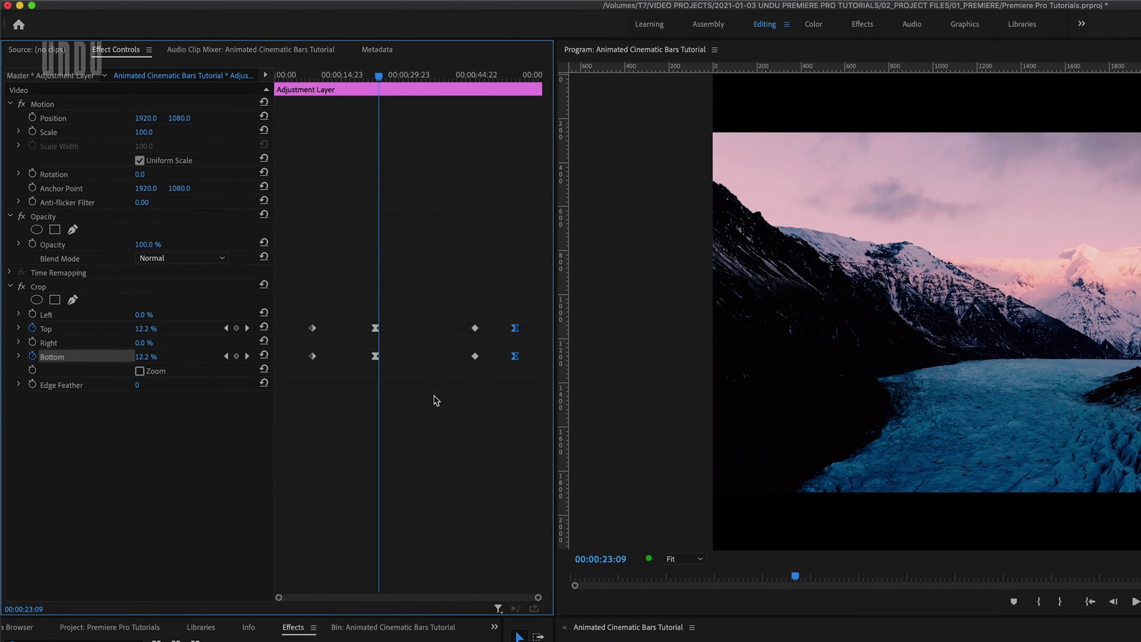
Step: Save the Crop effect with its Top/Bottom keyframes as the preset 'Cinematic Animated Bars'
{"action": "right_click", "coordinate": [49, 290]}
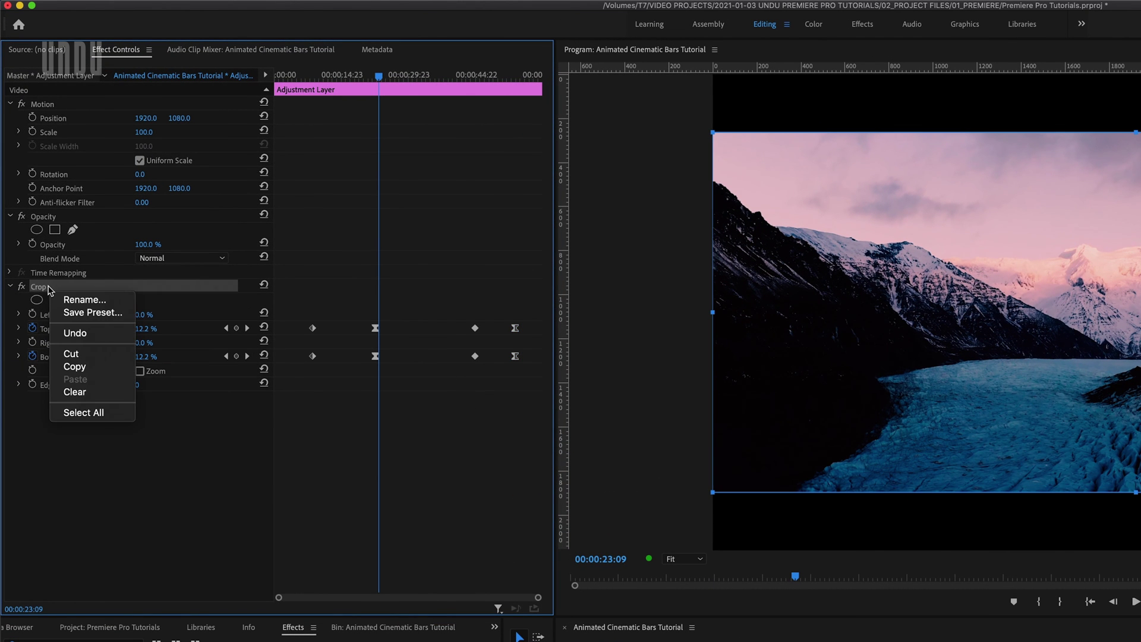
{"action": "left_click", "coordinate": [69, 314]}
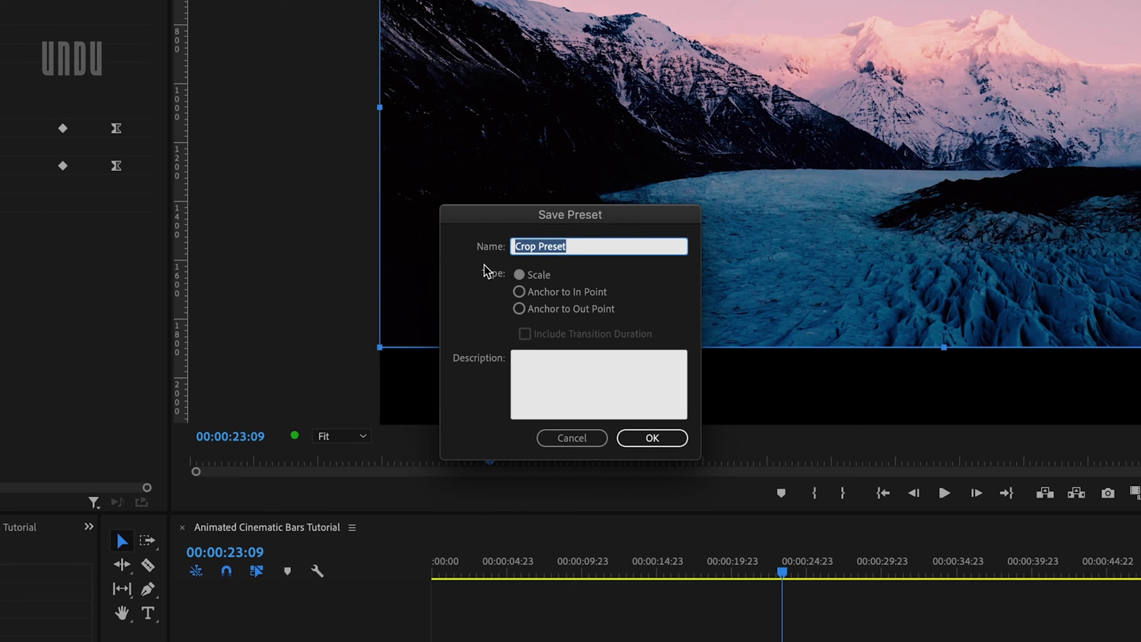
{"action": "type", "text": "Cinematic Animated Bars"}
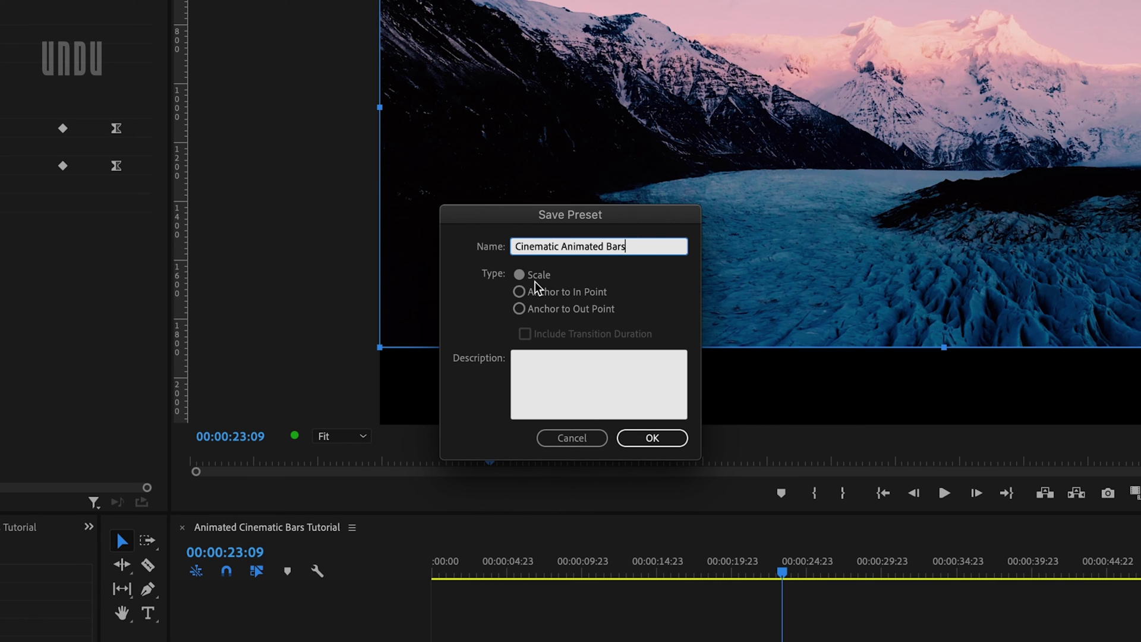
{"action": "left_click", "coordinate": [649, 438]}
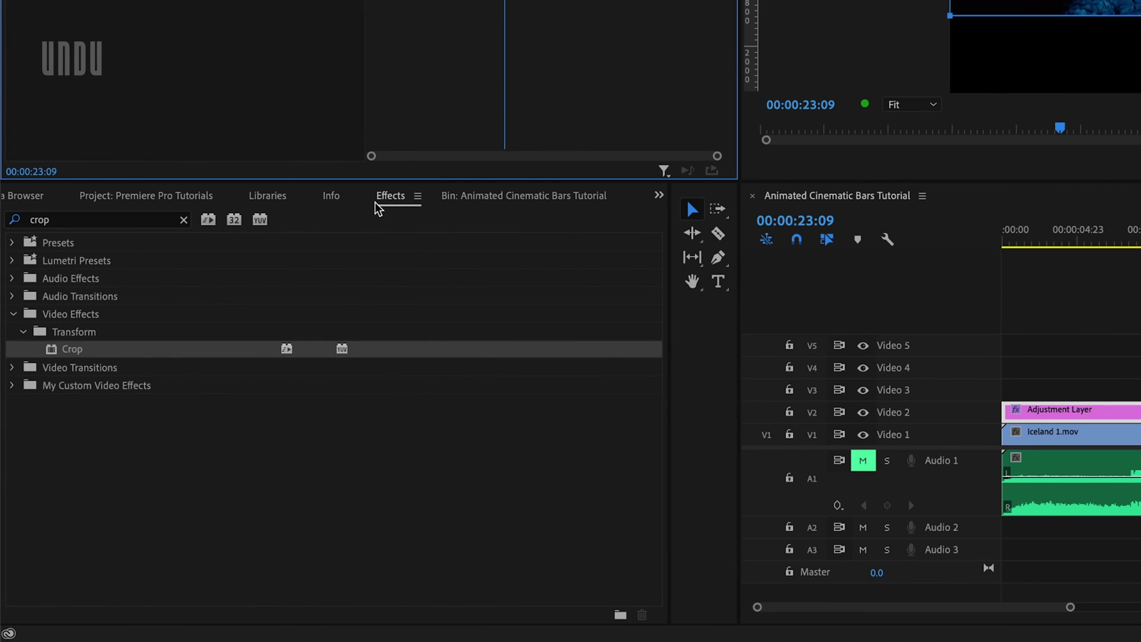
Step: Reveal the Cinematic Animated Bars preset and zoom the timeline onto the start of Fields 2.mov
{"action": "left_click", "coordinate": [12, 243]}
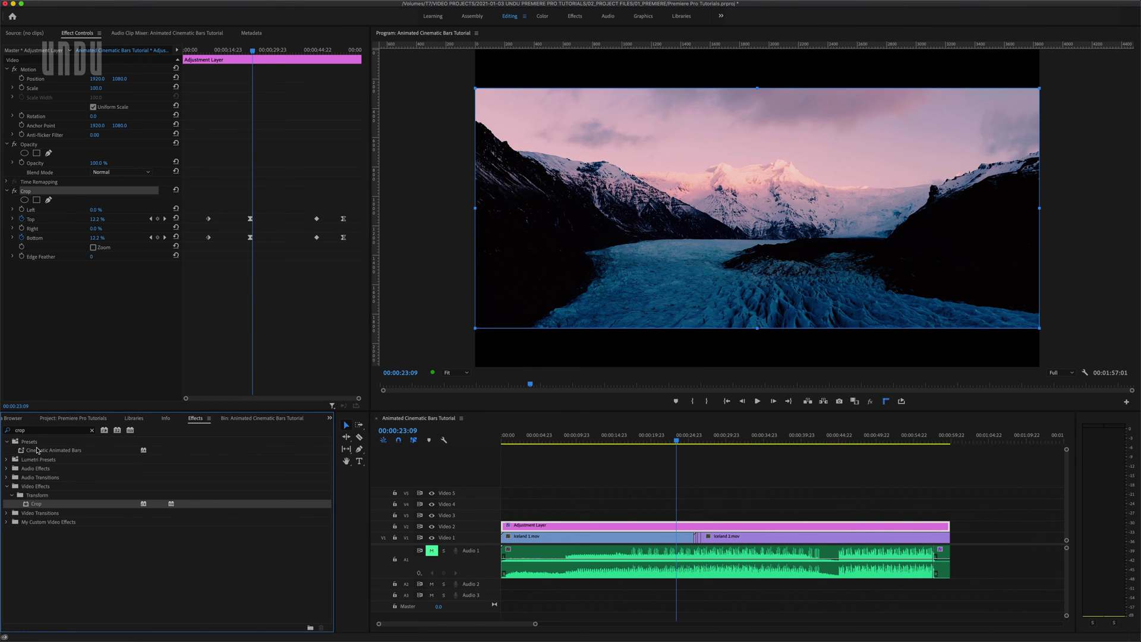
{"action": "left_click", "coordinate": [682, 501]}
{"action": "key", "text": "minus"}
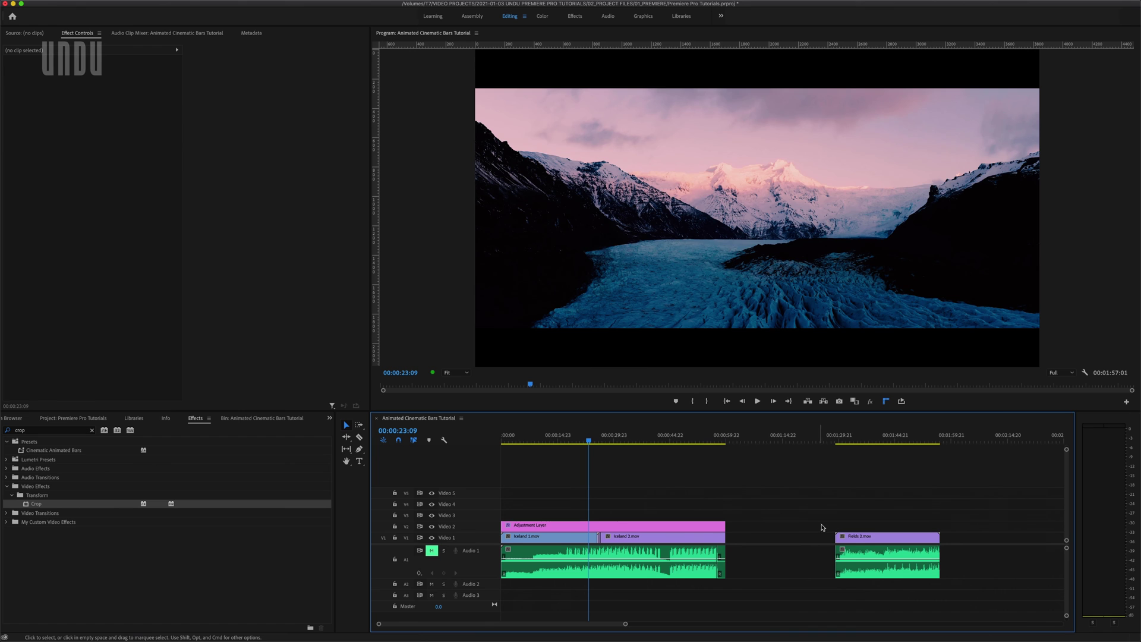
{"action": "left_click", "coordinate": [836, 439]}
{"action": "key", "text": "equal"}
{"action": "key", "text": "equal"}
{"action": "key", "text": "equal"}
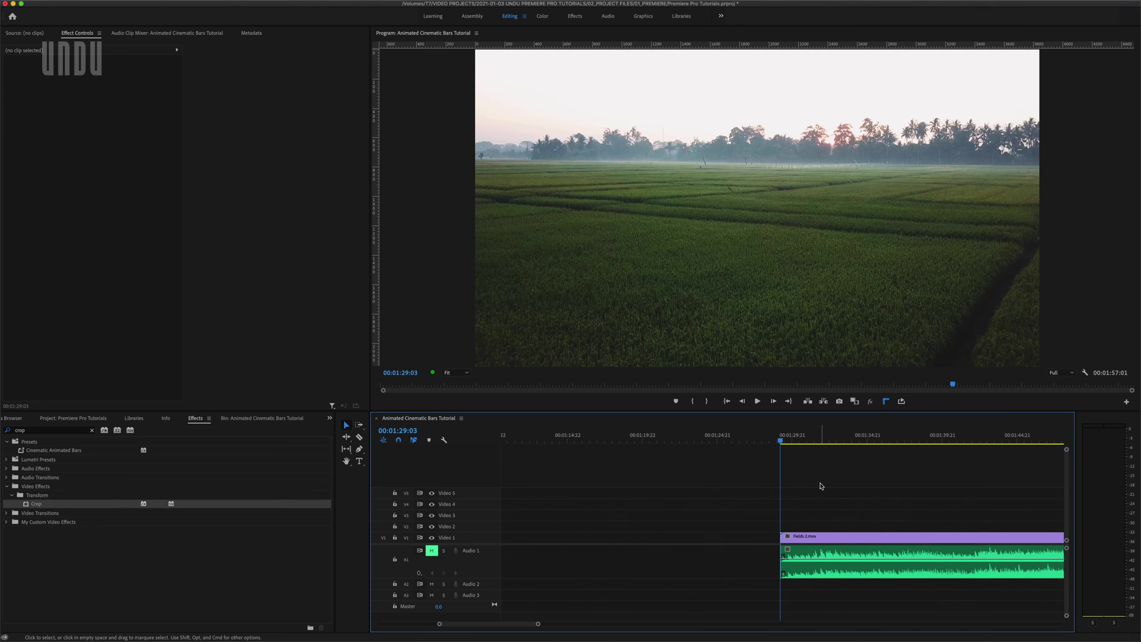
Step: Place a trimmed adjustment layer over Fields 2.mov on V2 and apply Cinematic Animated Bars to it
{"action": "left_click", "coordinate": [277, 419]}
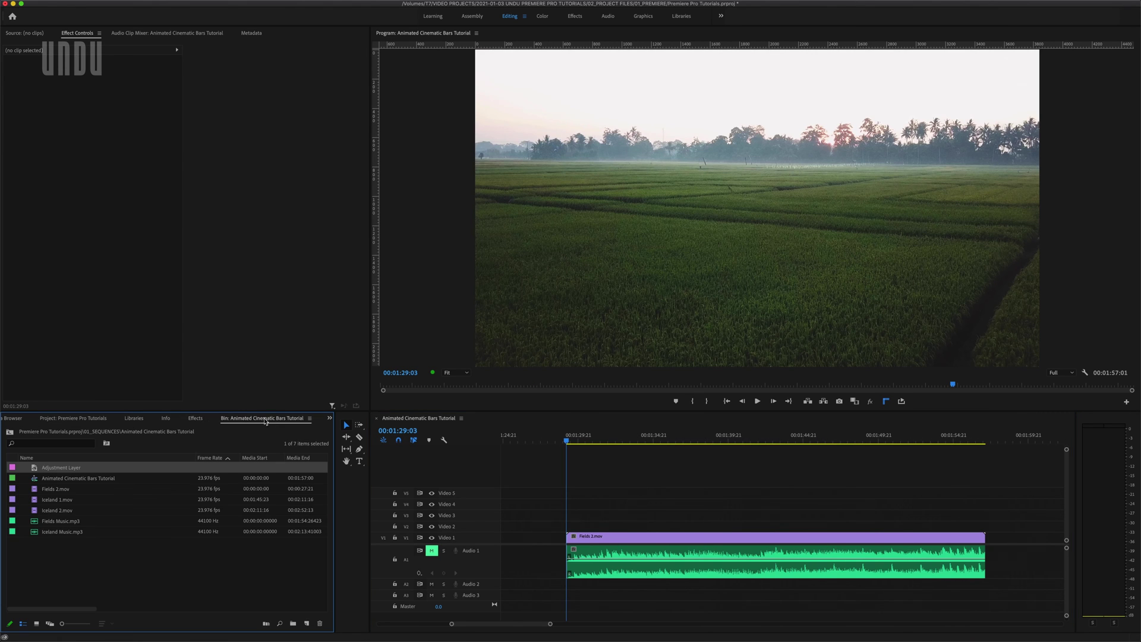
{"action": "left_click_drag", "start_coordinate": [107, 469], "coordinate": [984, 525]}
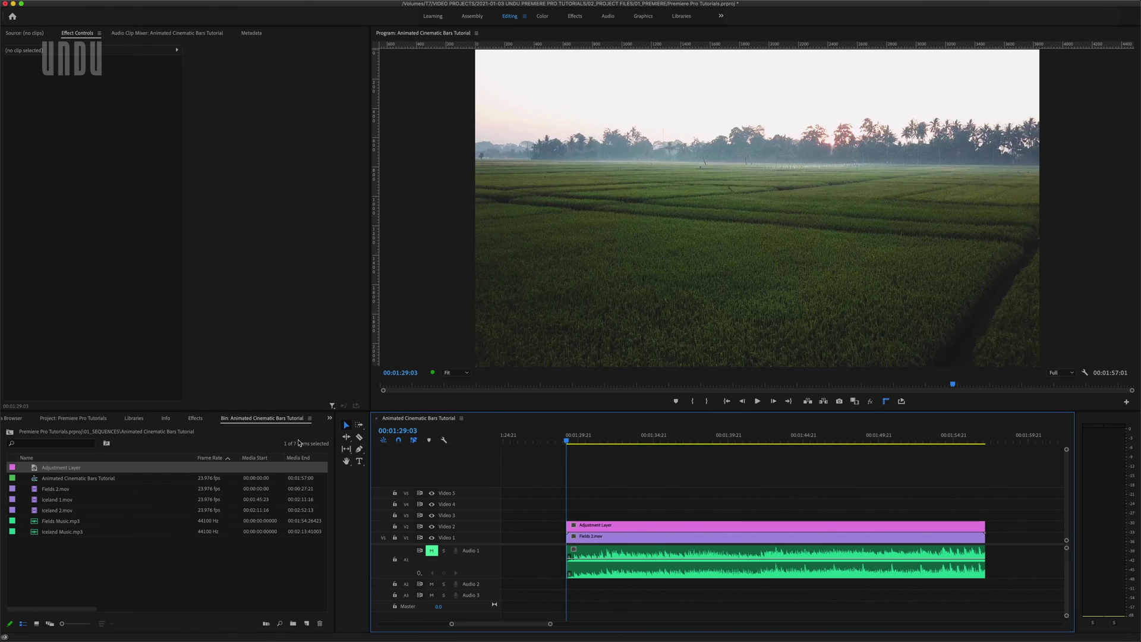
{"action": "left_click", "coordinate": [198, 420]}
{"action": "left_click_drag", "start_coordinate": [73, 452], "coordinate": [568, 525]}
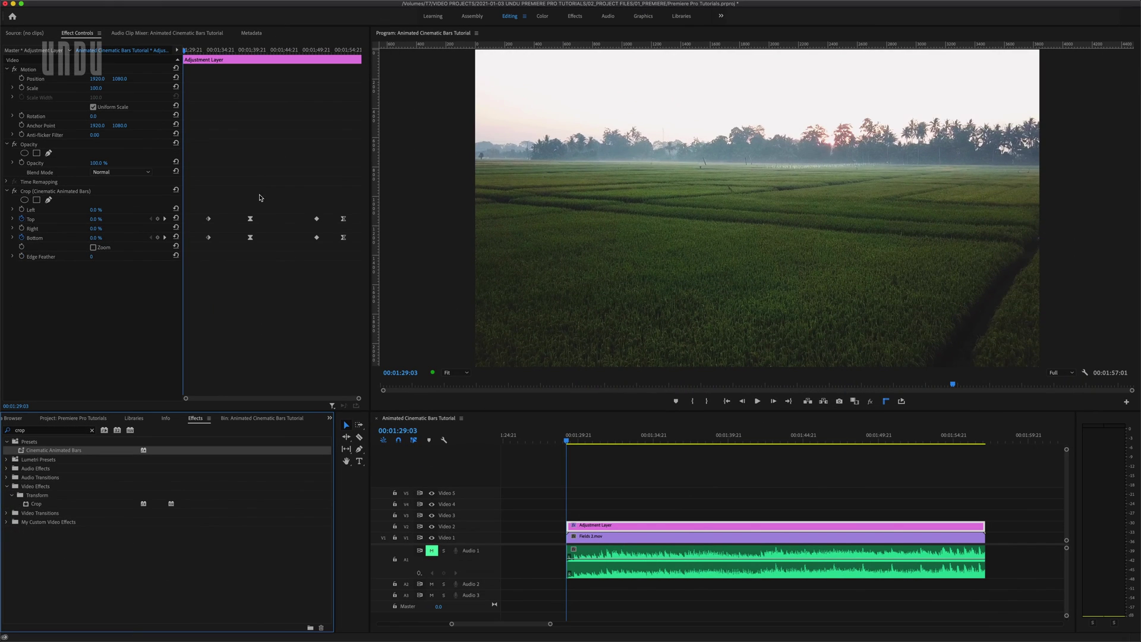
Step: Preview the bars on the fields clip and delete the opening Top/Bottom keyframe pair
{"action": "left_click_drag", "start_coordinate": [186, 54], "coordinate": [306, 79]}
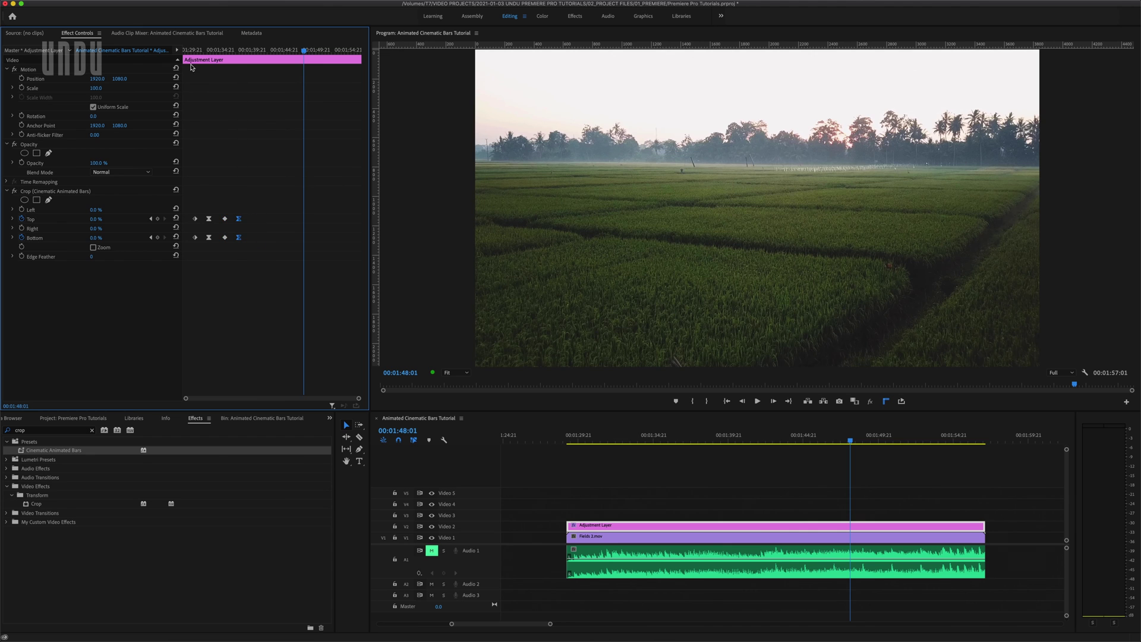
{"action": "key", "text": "Up"}
{"action": "key", "text": "space"}
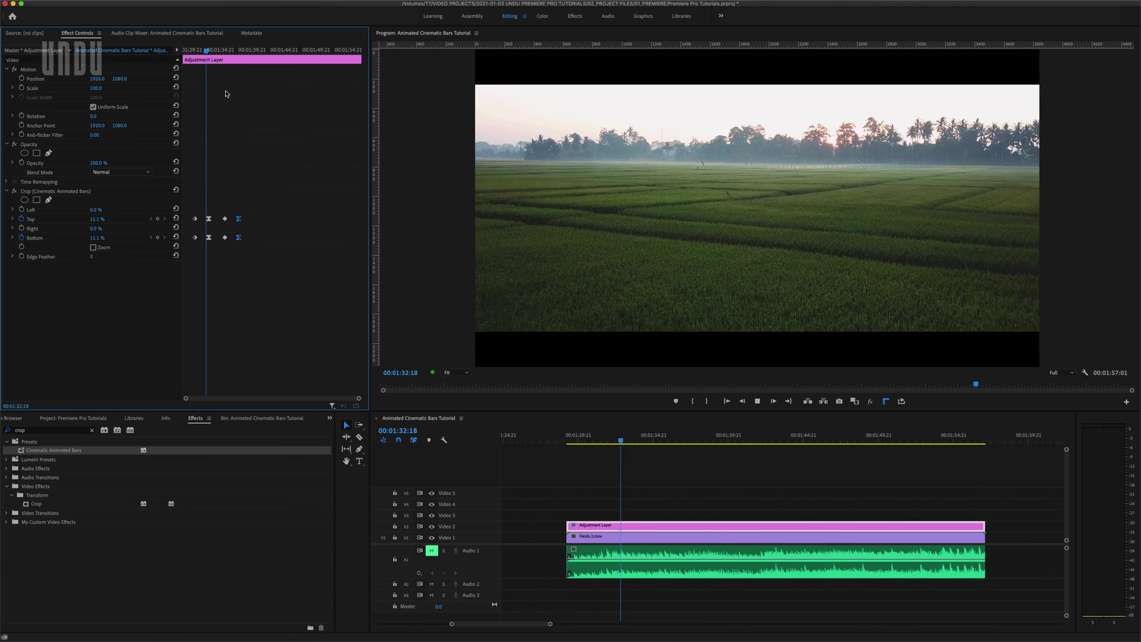
{"action": "key", "text": "space"}
{"action": "left_click_drag", "start_coordinate": [187, 202], "coordinate": [217, 244]}
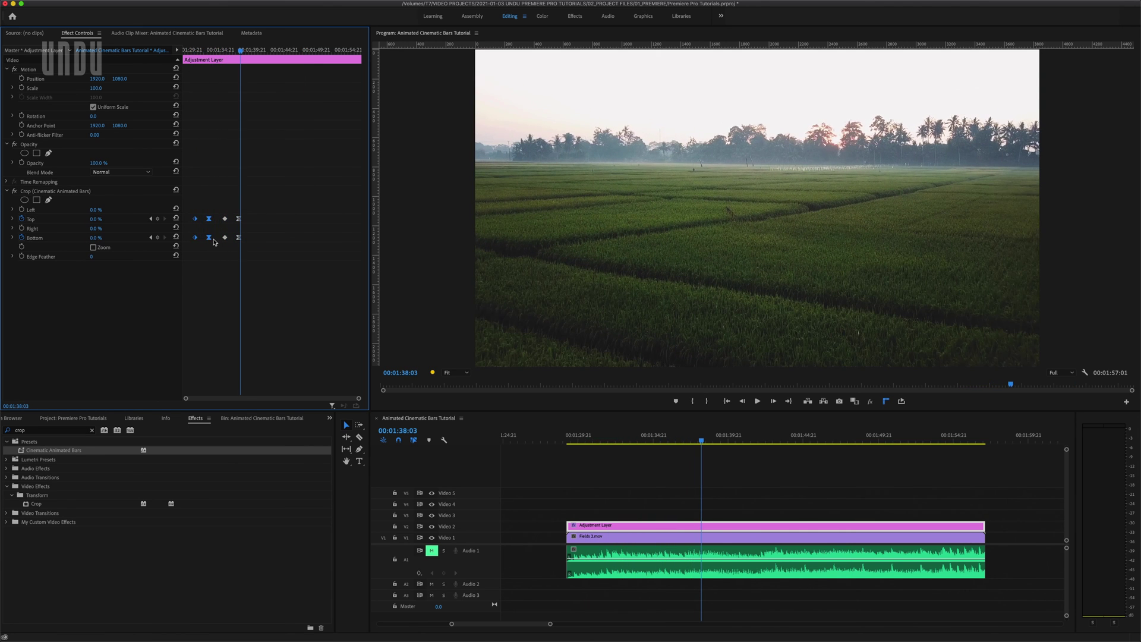
{"action": "key", "text": "Delete"}
Step: Realign the two remaining Top/Bottom keyframe pairs to new playhead positions, the second at 00:01:42:13
{"action": "left_click", "coordinate": [221, 52]}
{"action": "left_click_drag", "start_coordinate": [221, 52], "coordinate": [232, 53]}
{"action": "left_click_drag", "start_coordinate": [224, 237], "coordinate": [231, 239]}
{"action": "left_click_drag", "start_coordinate": [232, 53], "coordinate": [268, 53]}
{"action": "left_click_drag", "start_coordinate": [241, 205], "coordinate": [253, 255]}
{"action": "left_click_drag", "start_coordinate": [245, 238], "coordinate": [268, 237]}
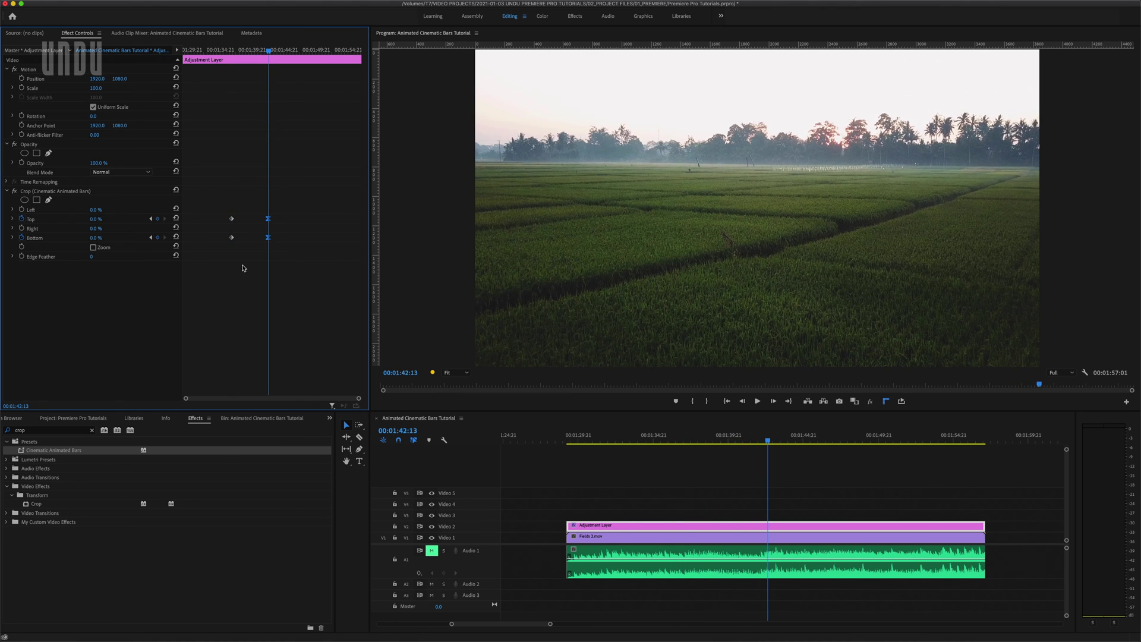
Step: Jump back to the first frame of Fields 2.mov and unmute Audio 1
{"action": "left_click", "coordinate": [566, 439]}
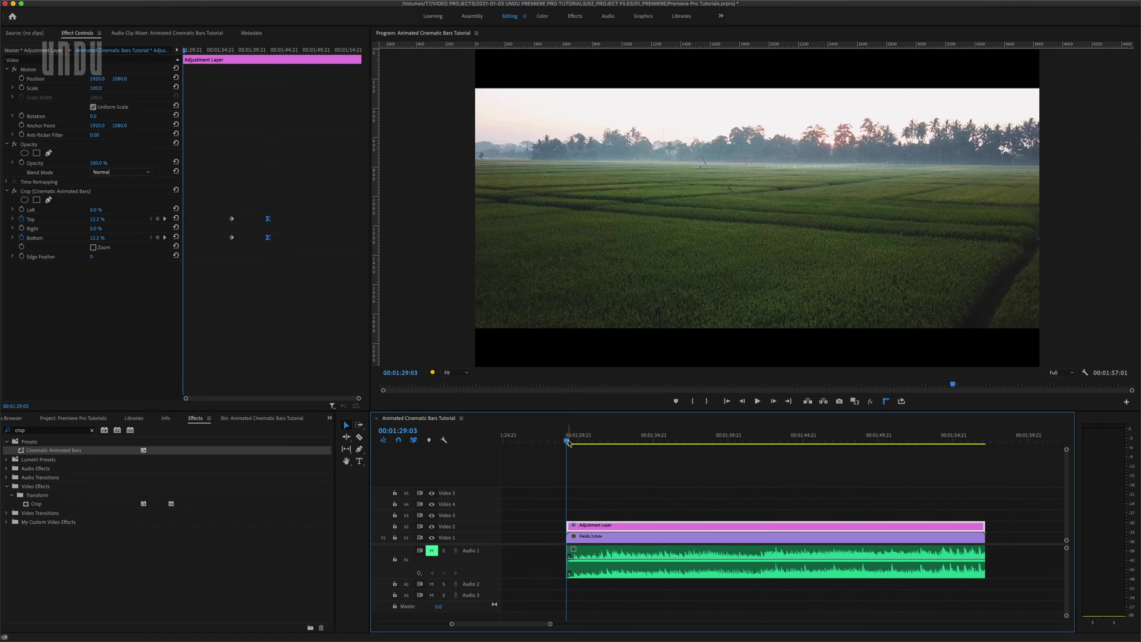
{"action": "left_click", "coordinate": [432, 550]}
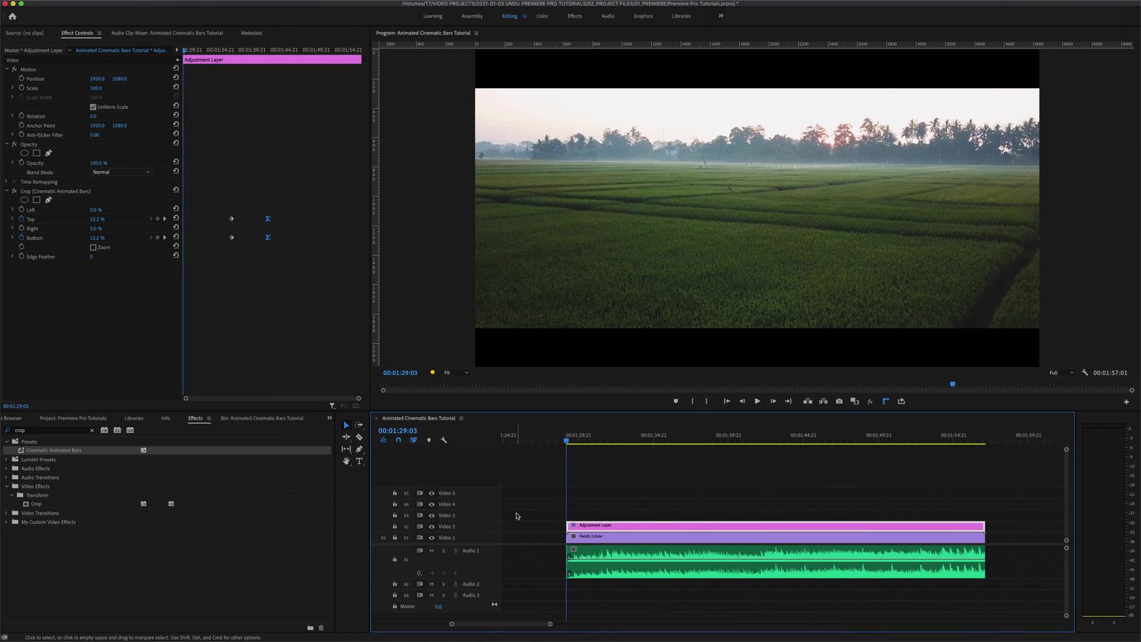